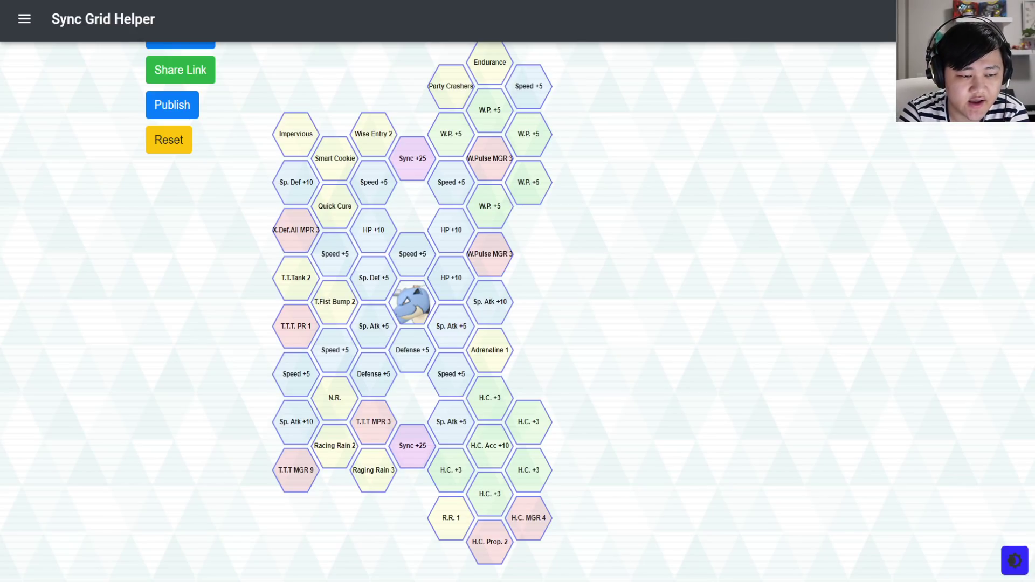
# Open Blastoise's stats, moves and skills overview and highlight the total Defense, Sp.Def and Speed values
pyautogui.scroll(3, 199, 51)
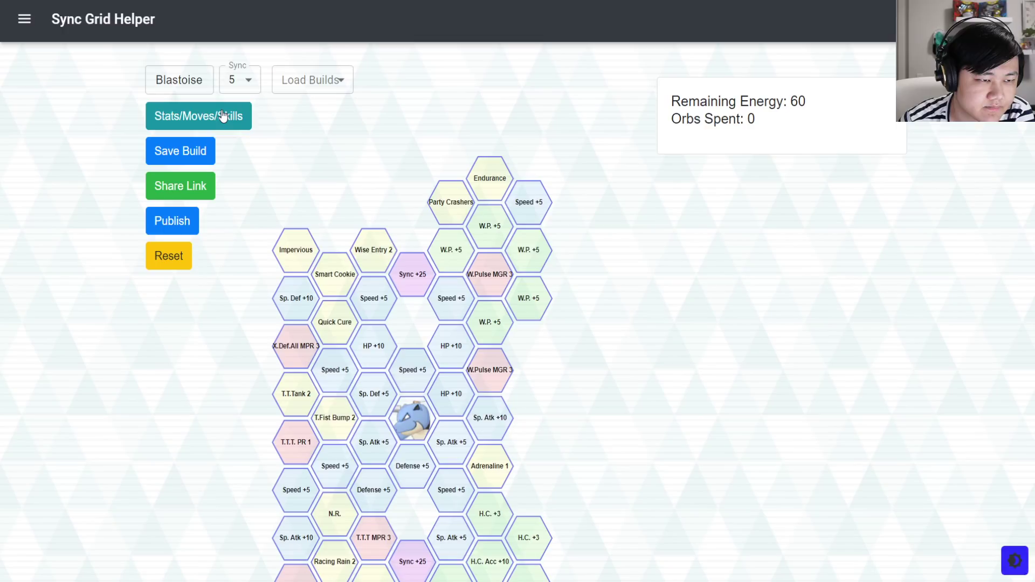
pyautogui.click(227, 115)
pyautogui.scroll(-2, 755, 266)
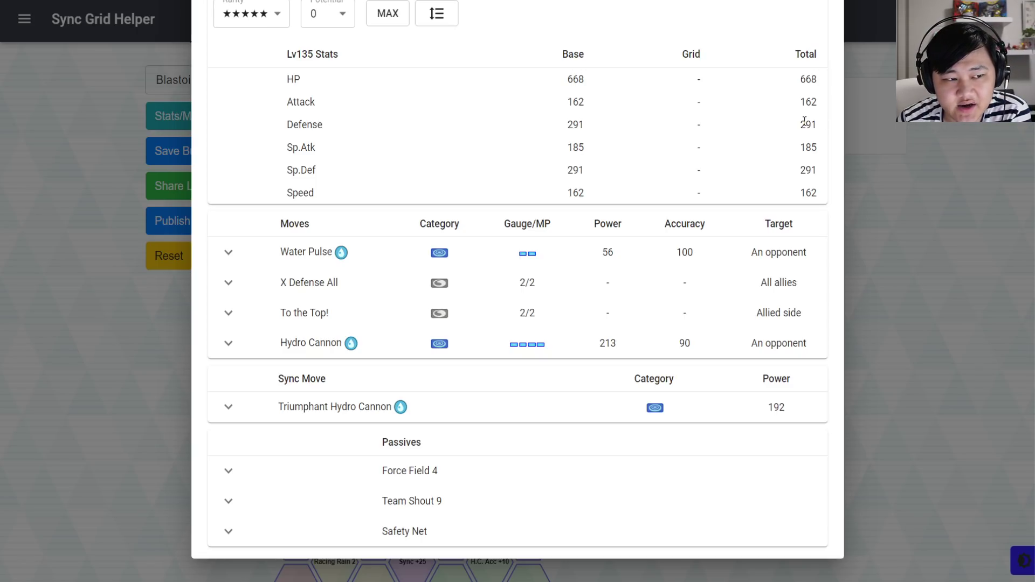
pyautogui.doubleClick(805, 124)
pyautogui.doubleClick(807, 170)
pyautogui.click(820, 173)
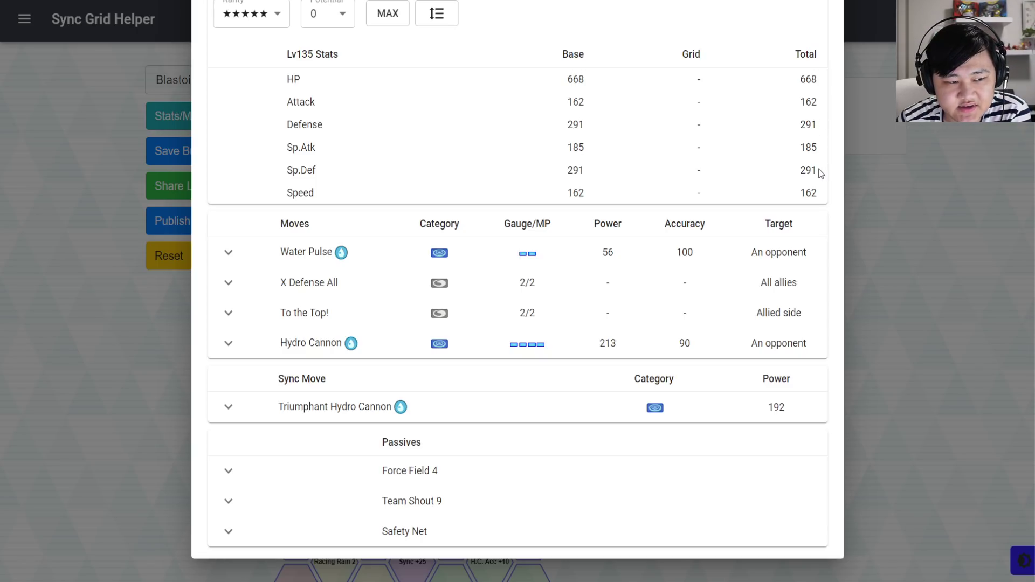
pyautogui.moveTo(793, 194); pyautogui.dragTo(822, 198)
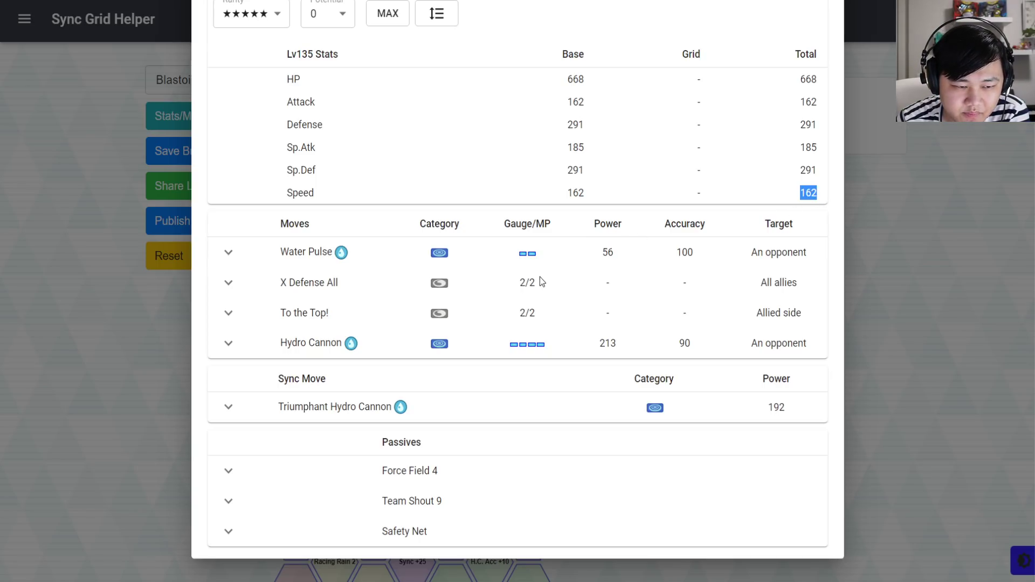
# Expand the To the Top! move to read its effect, and close the overview
pyautogui.click(216, 320)
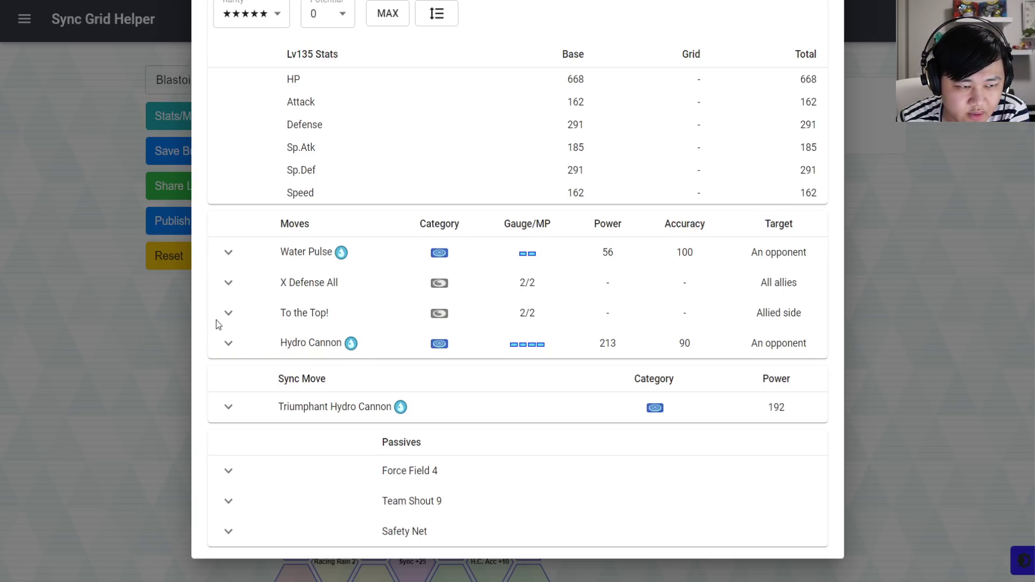
pyautogui.click(228, 314)
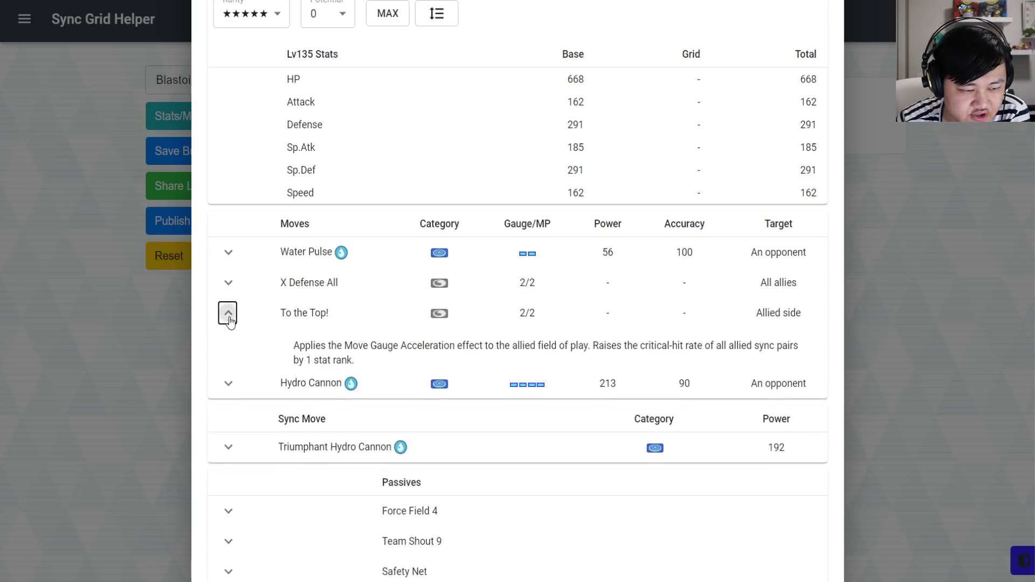
pyautogui.scroll(-1, 375, 351)
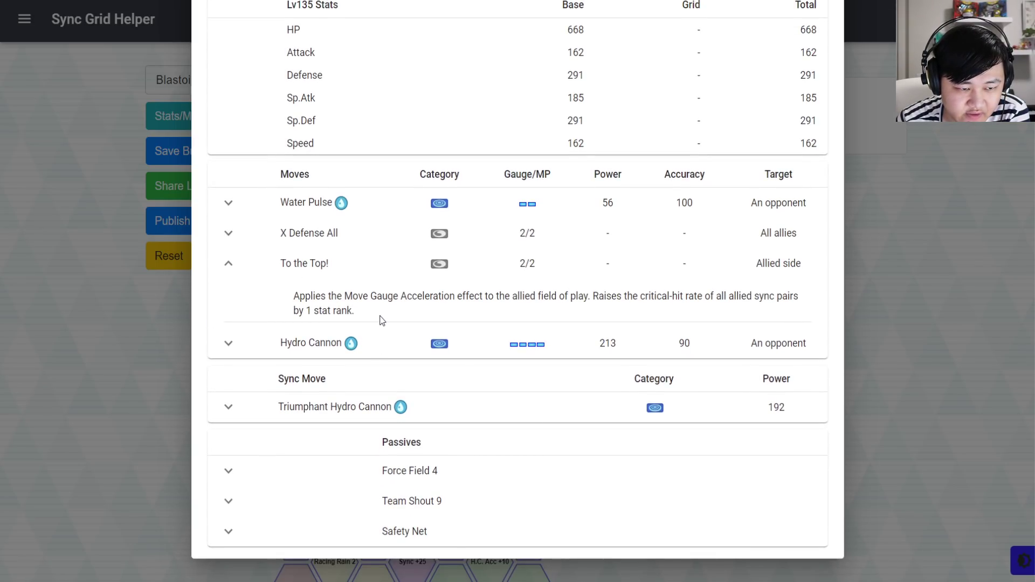
pyautogui.click(151, 312)
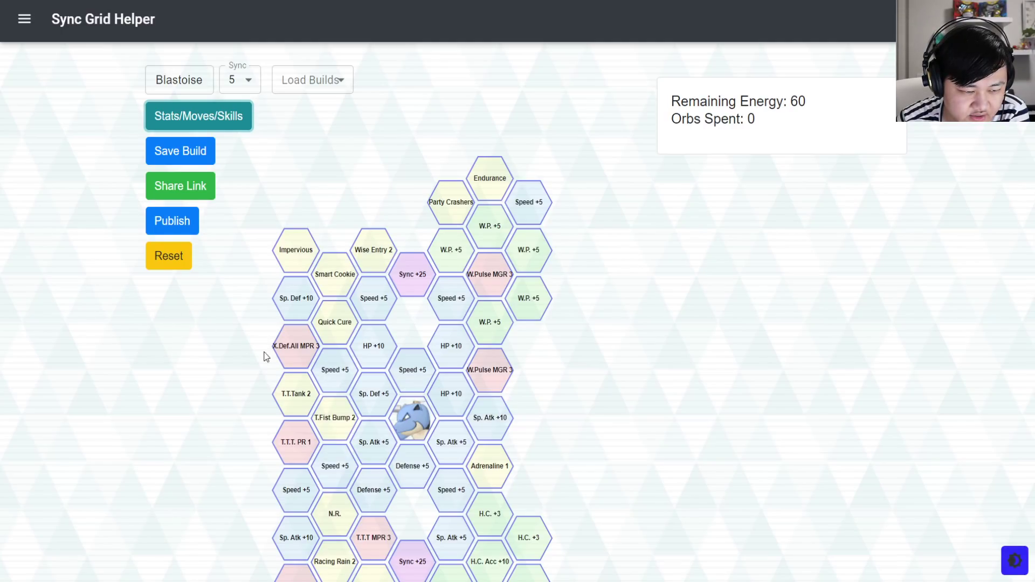
# Check the To the Top! Pep Rally 1 node's description on the grid, and highlight Speed in the reopened stats overview
pyautogui.scroll(-2, 266, 353)
pyautogui.moveTo(313, 319)
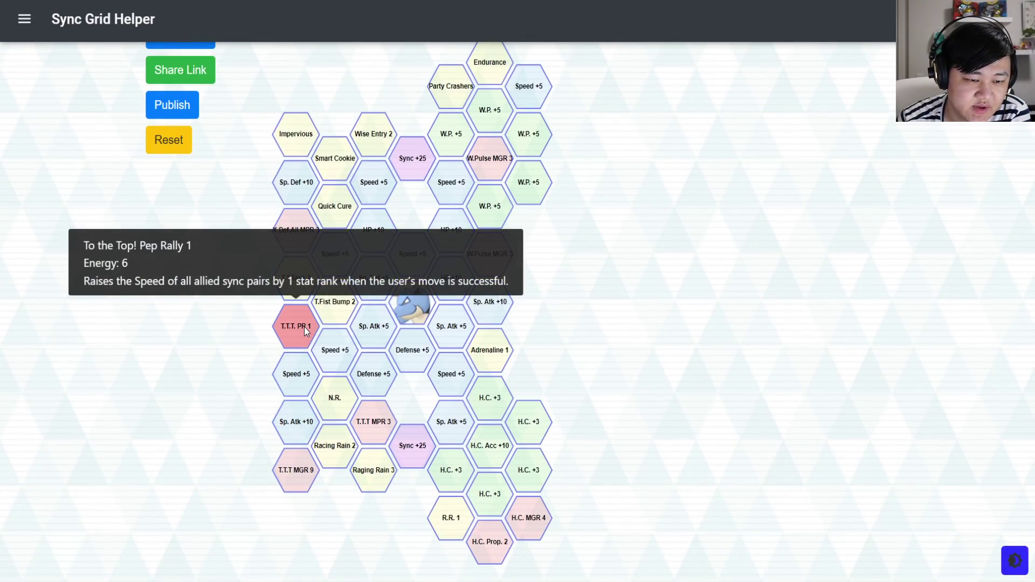
pyautogui.scroll(2, 243, 223)
pyautogui.click(218, 118)
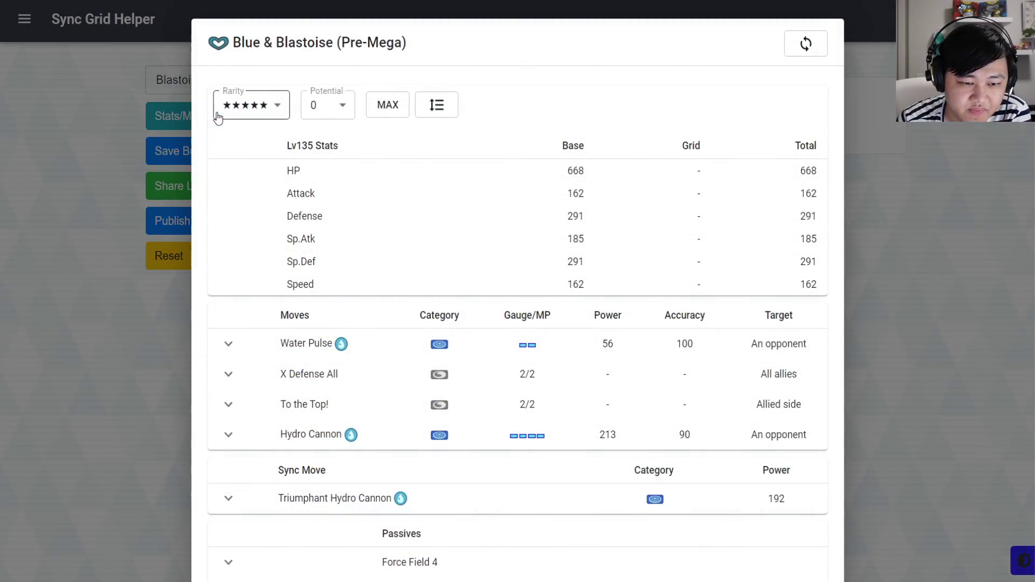
pyautogui.moveTo(797, 283); pyautogui.dragTo(593, 577)
pyautogui.click(546, 304)
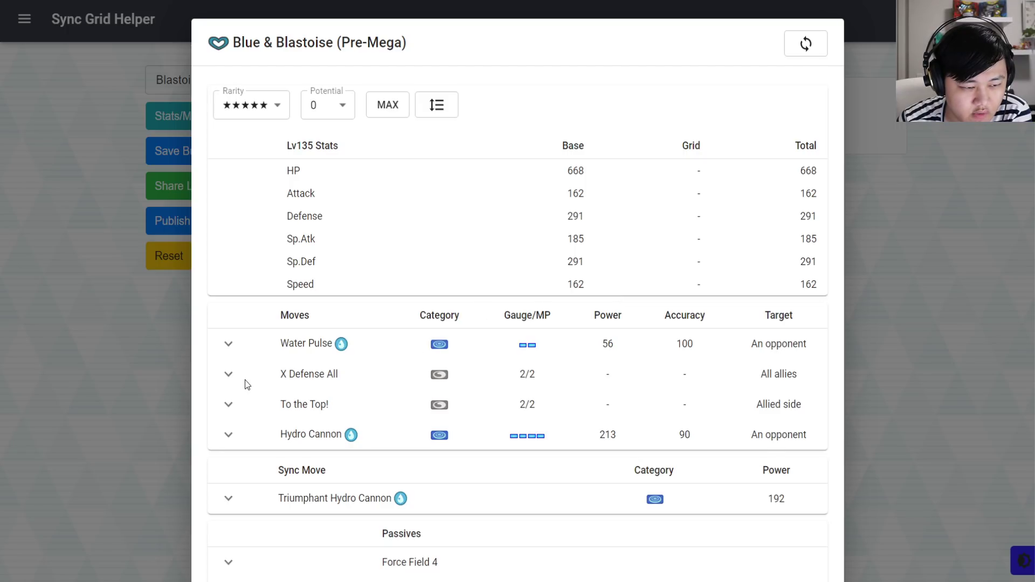
# Expand the X Defense All, Hydro Cannon and Water Pulse descriptions, and highlight the total Sp.Atk value
pyautogui.click(228, 375)
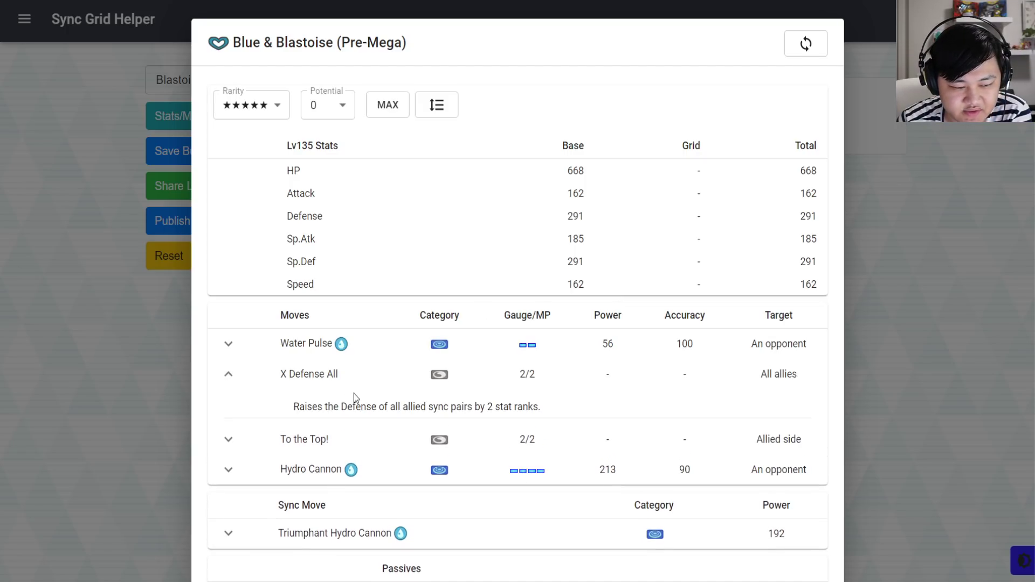
pyautogui.scroll(-1, 353, 396)
pyautogui.click(227, 411)
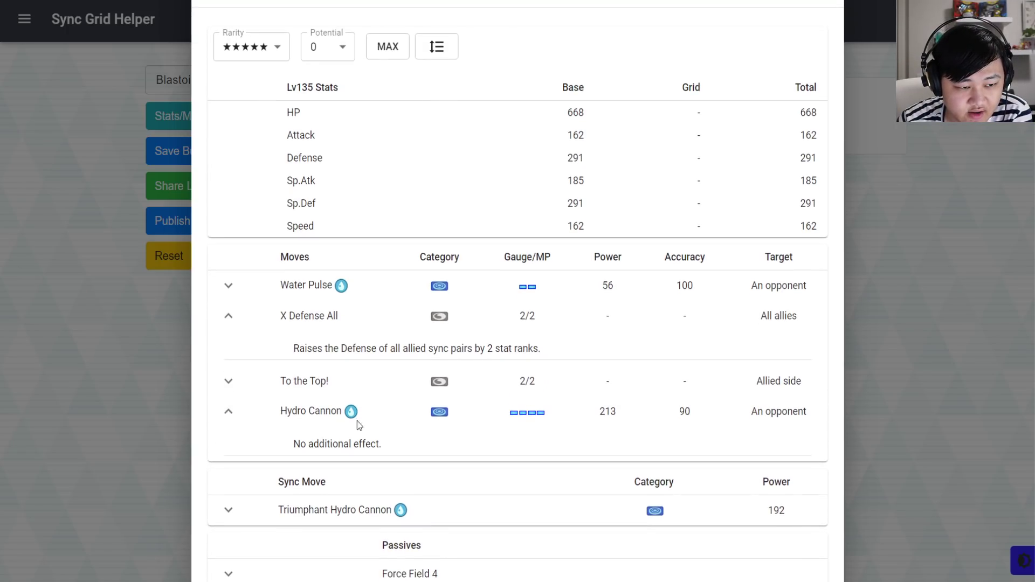
pyautogui.click(227, 286)
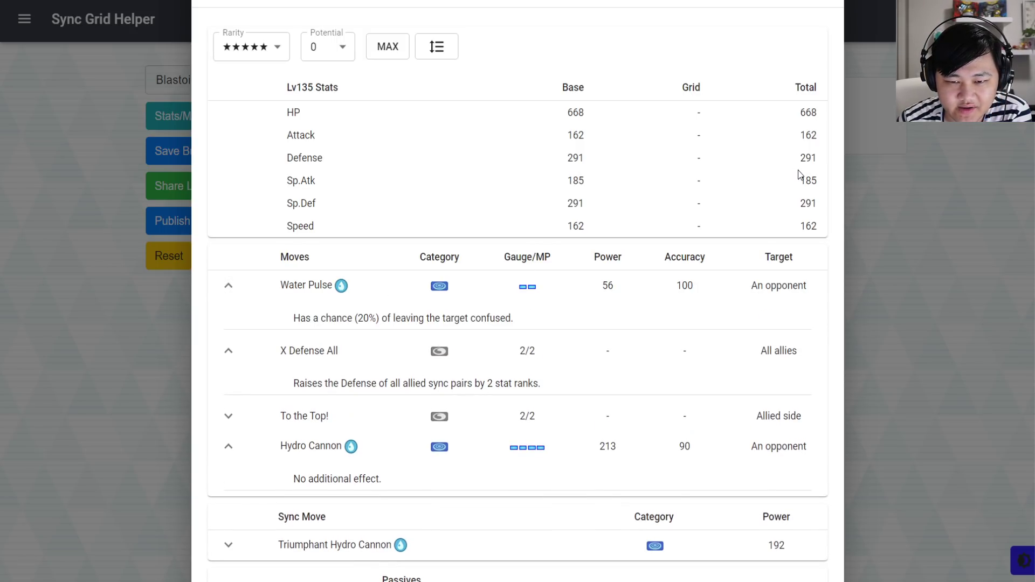
pyautogui.moveTo(798, 170); pyautogui.dragTo(829, 183)
pyautogui.click(824, 186)
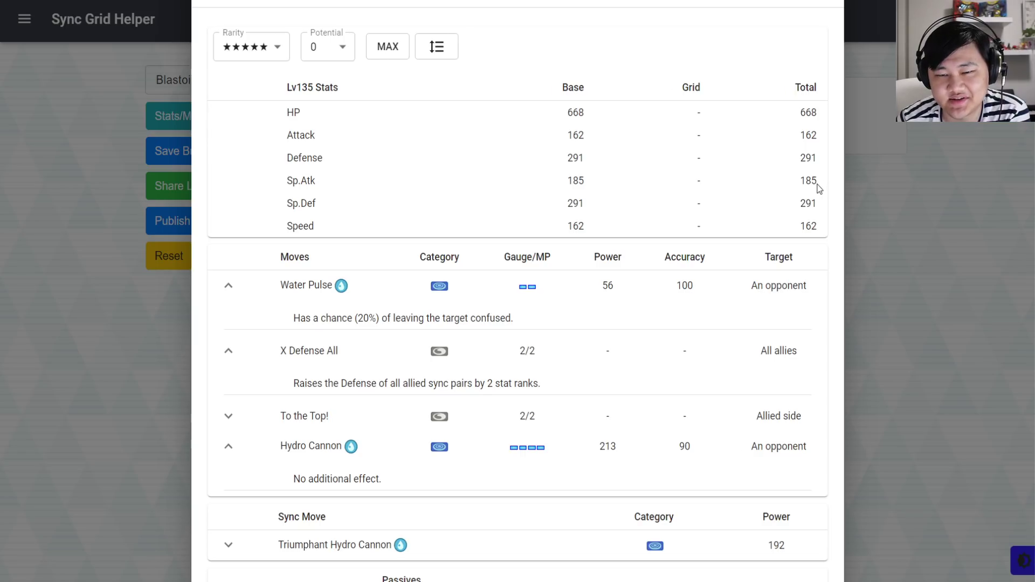
# Expand the Force Field 4, Team Shout 9 and Safety Net passives to read their effects
pyautogui.scroll(-3, 735, 268)
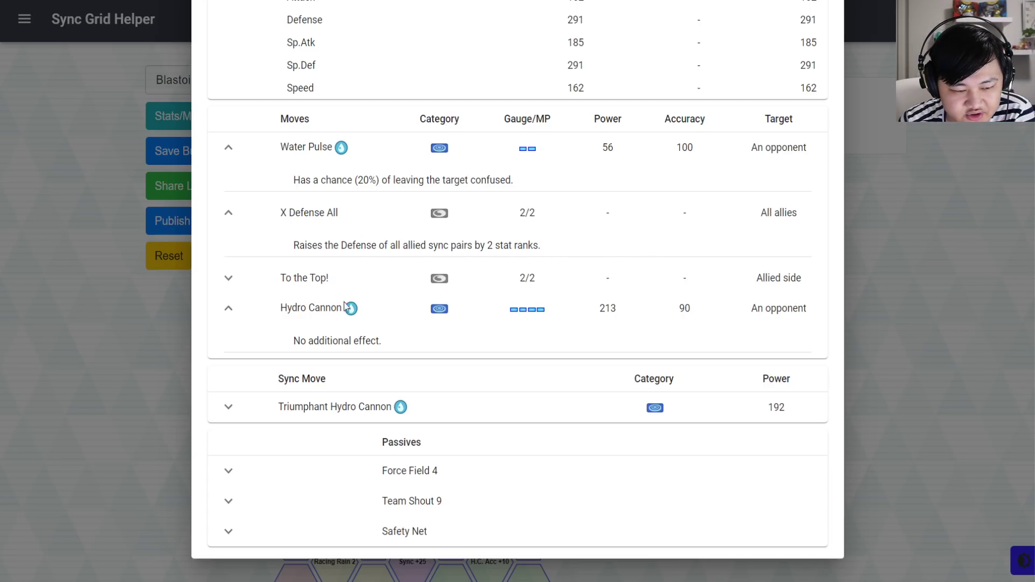
pyautogui.click(228, 471)
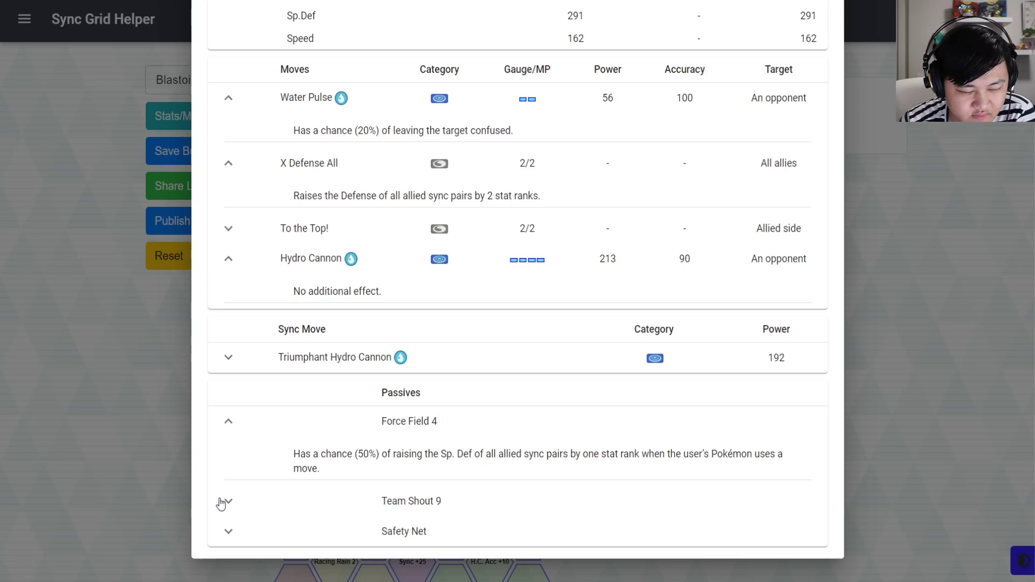
pyautogui.click(227, 502)
pyautogui.scroll(-1, 351, 519)
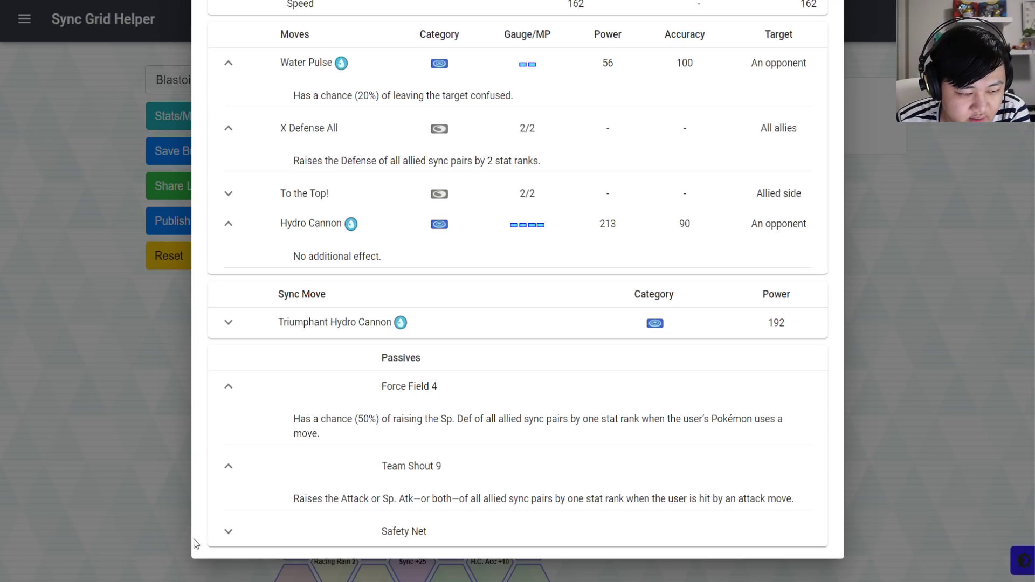
pyautogui.click(227, 531)
pyautogui.scroll(-1, 299, 505)
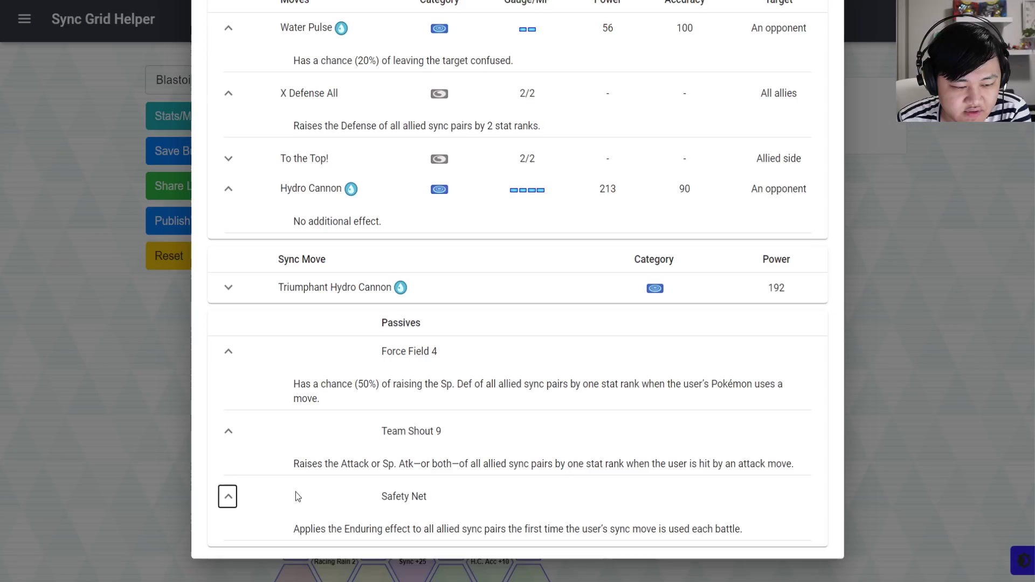
# Review the stats, moves and passives in Blastoise's overview once more, and close it
pyautogui.scroll(2, 754, 449)
pyautogui.scroll(4, 717, 447)
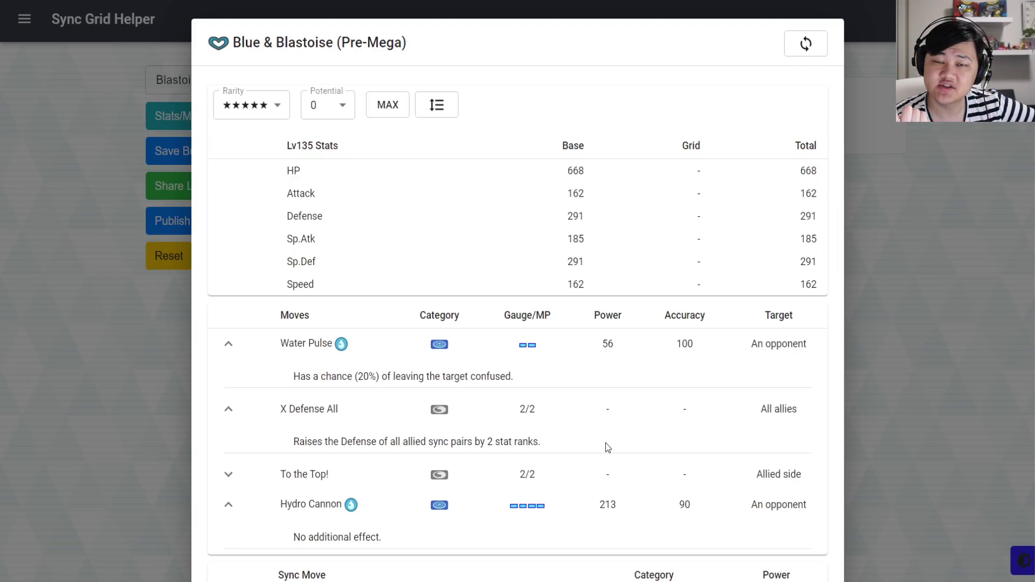
pyautogui.scroll(-4, 607, 447)
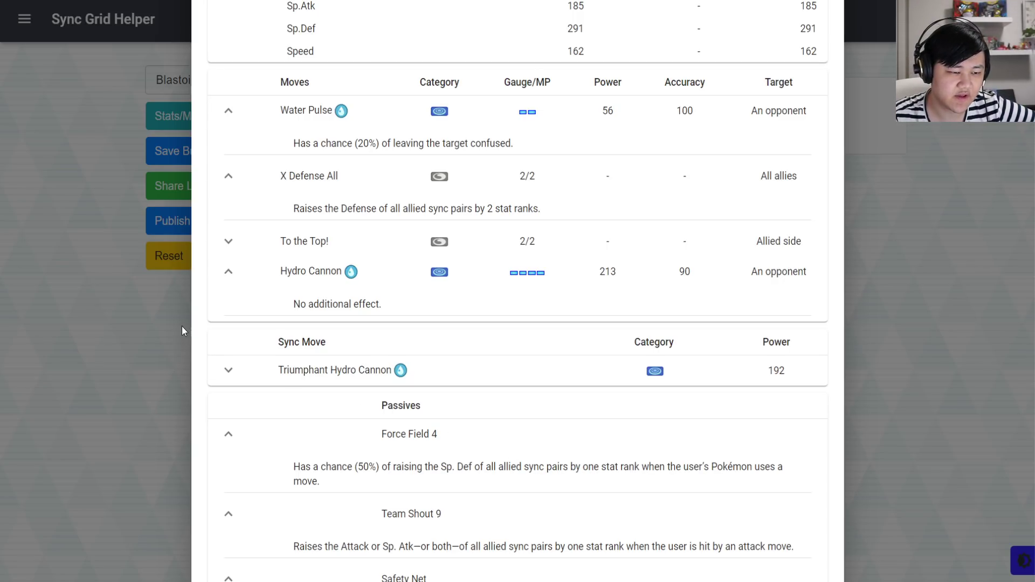
pyautogui.scroll(-2, 213, 328)
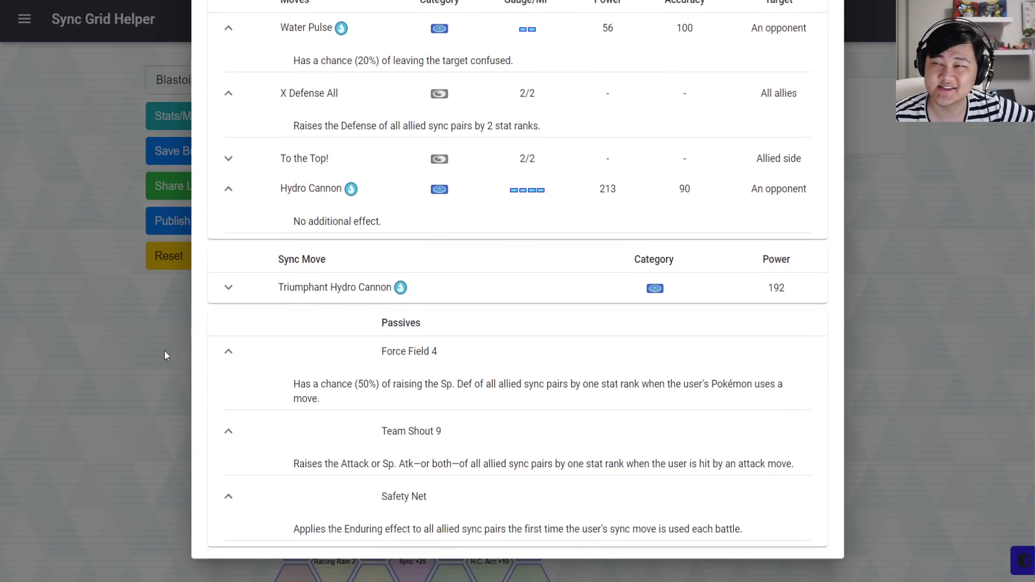
pyautogui.click(128, 366)
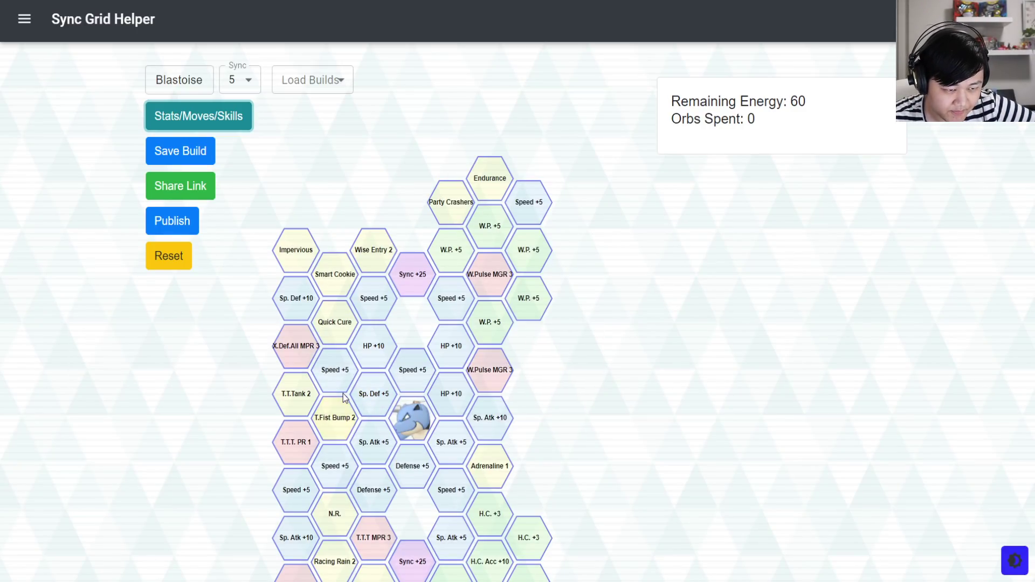
# Select the Team Triage Tank 2 and Team Fist Bump 2 nodes on the grid, and deselect both
pyautogui.scroll(-2, 491, 370)
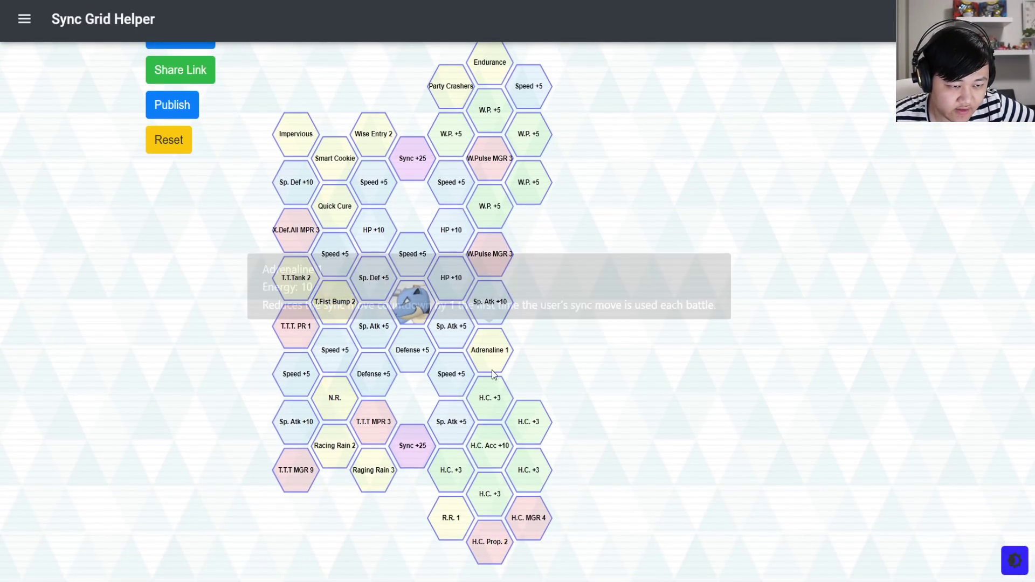
pyautogui.click(300, 285)
pyautogui.click(336, 312)
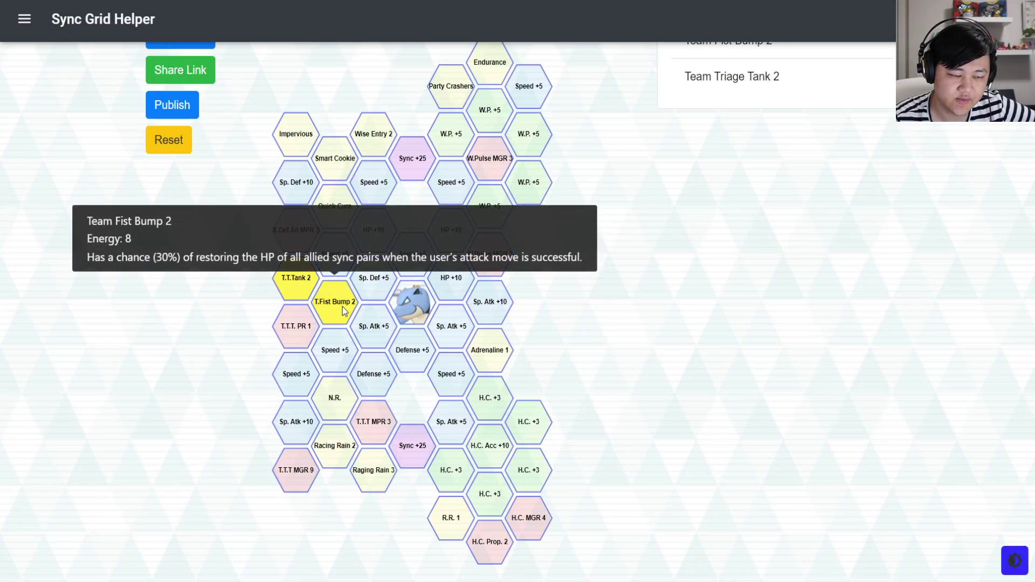
pyautogui.click(303, 270)
pyautogui.click(335, 295)
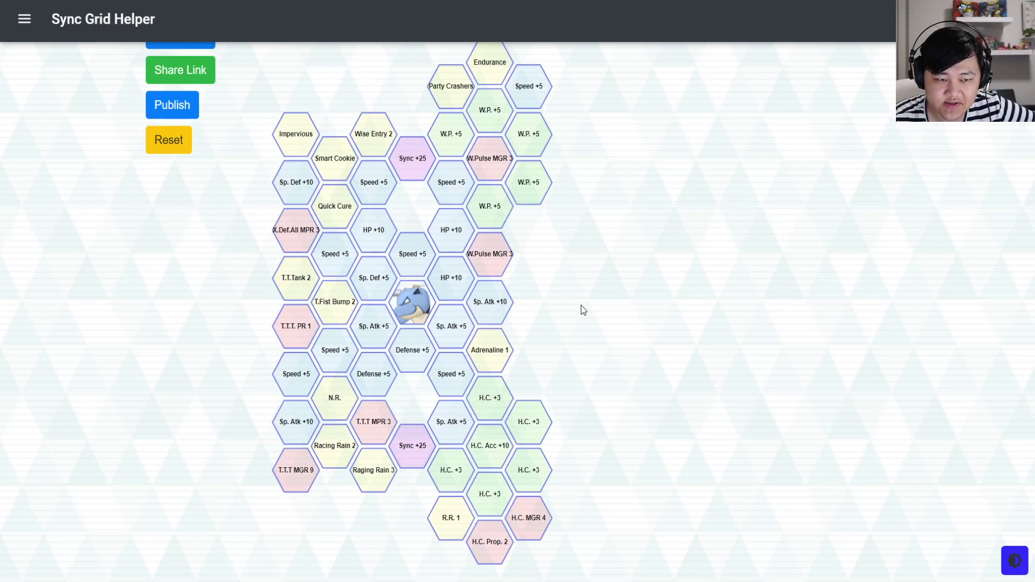
# Select both Water Pulse Move Gauge Refresh 3 nodes and the Party Crashers node on Blastoise's grid
pyautogui.scroll(1, 582, 306)
pyautogui.click(505, 326)
pyautogui.click(484, 223)
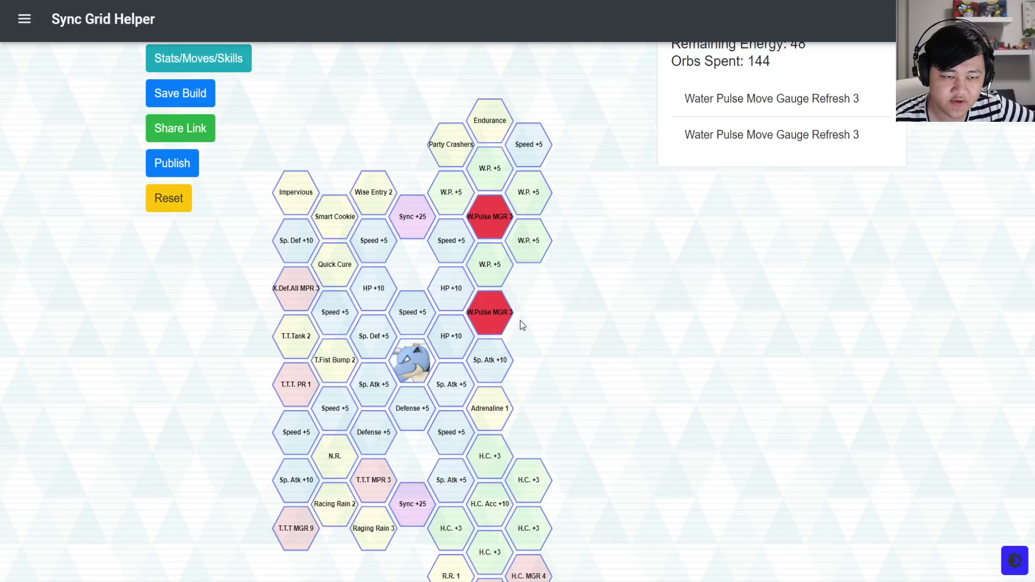
pyautogui.scroll(1, 520, 320)
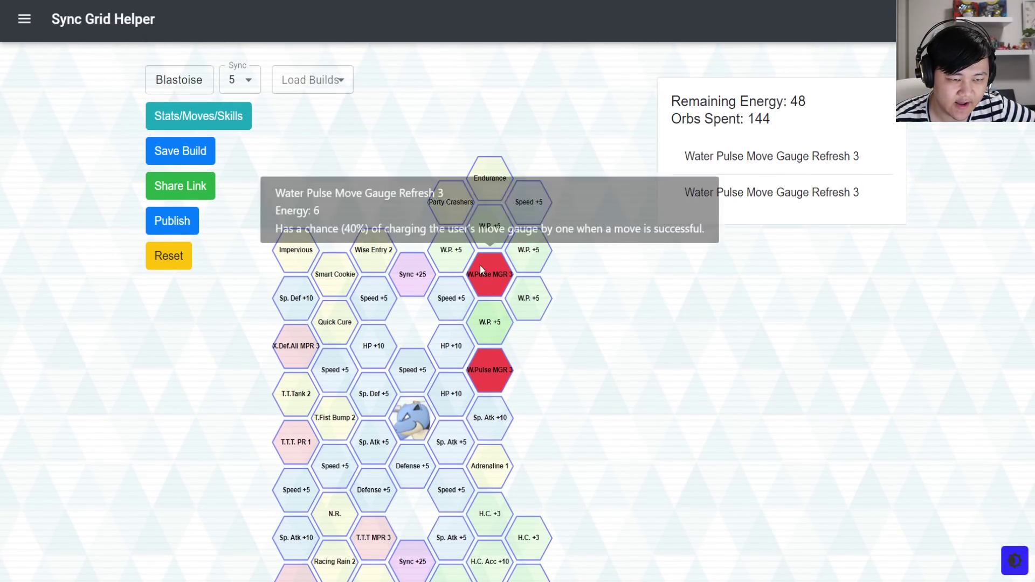
pyautogui.click(455, 196)
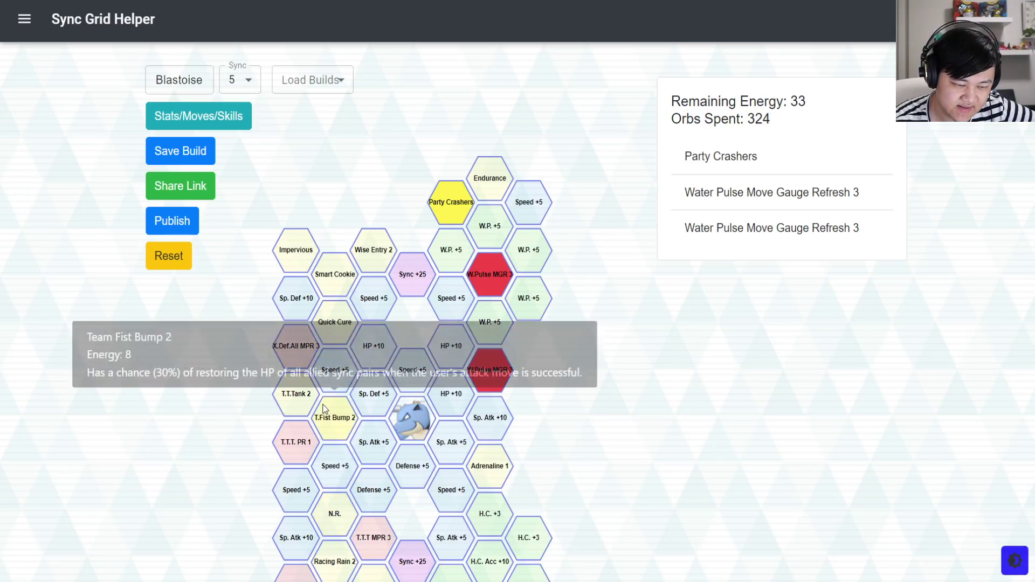
pyautogui.scroll(-1, 331, 413)
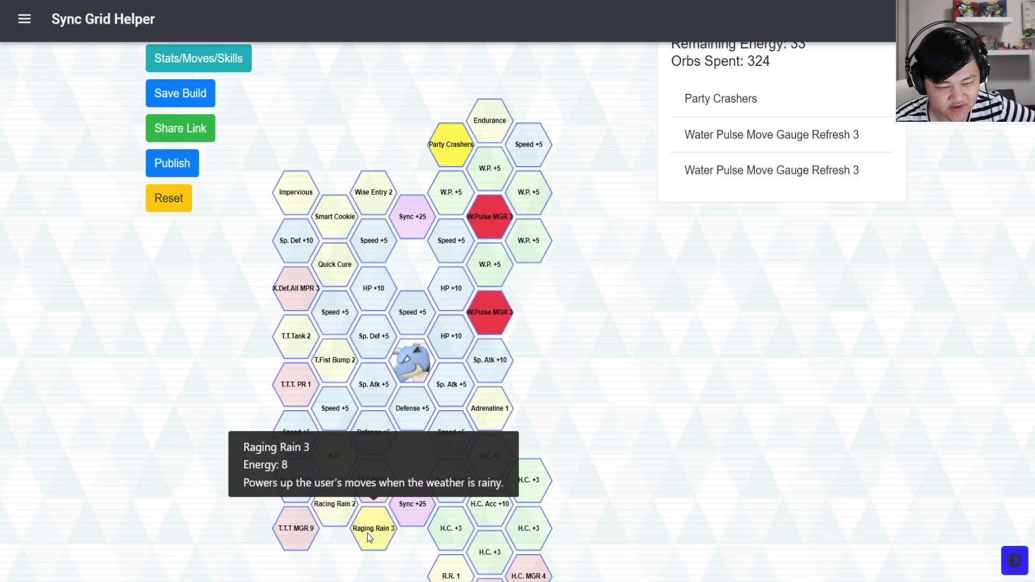
pyautogui.scroll(-1, 466, 471)
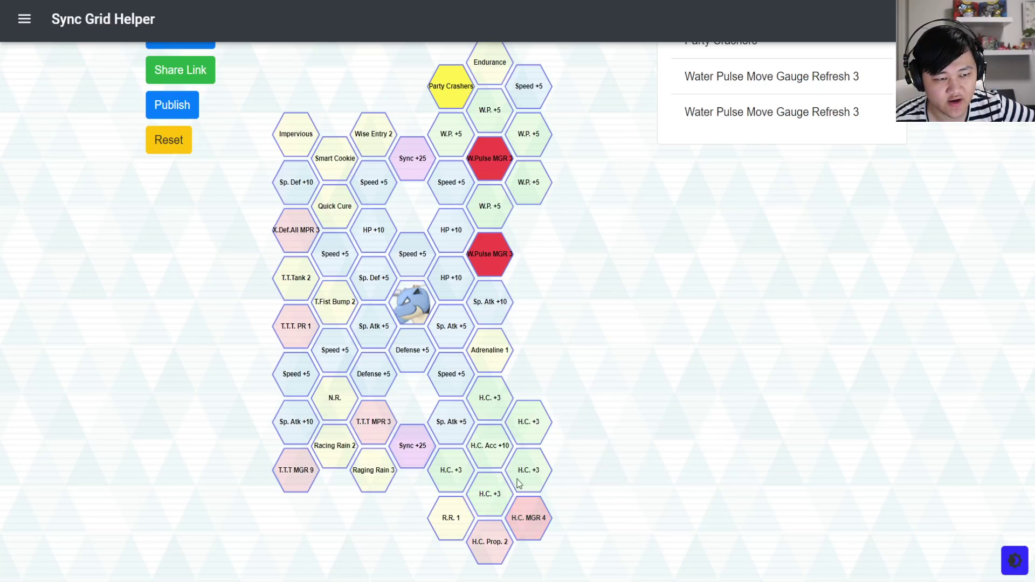
# Reset Blastoise's grid to clear all selected nodes
pyautogui.click(169, 140)
pyautogui.scroll(1, 432, 196)
pyautogui.scroll(-1, 429, 197)
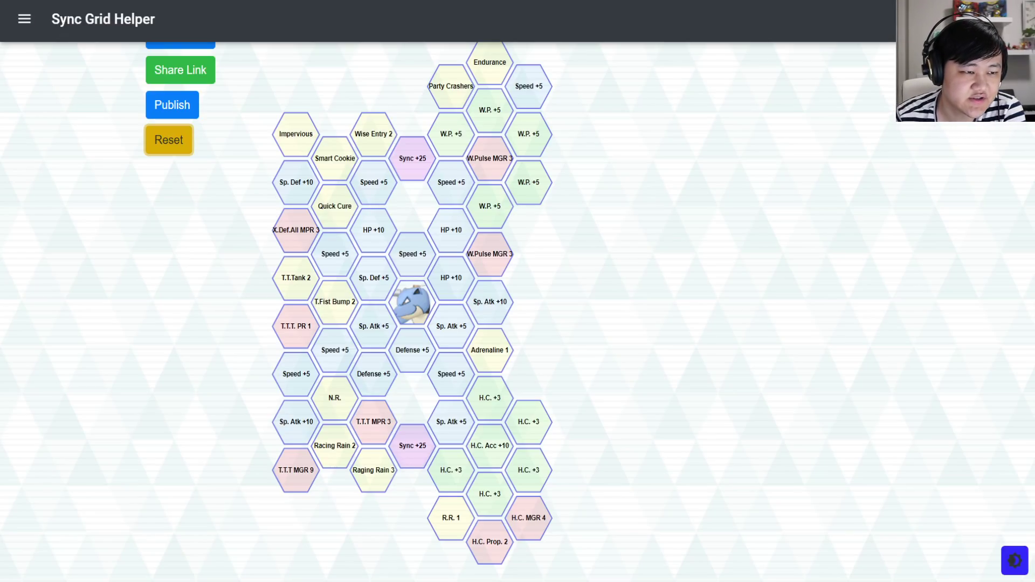
# Switch the selected Pokémon to Charizard (Red) and display its sync grid
pyautogui.scroll(3, 233, 145)
pyautogui.click(172, 117)
pyautogui.click(186, 89)
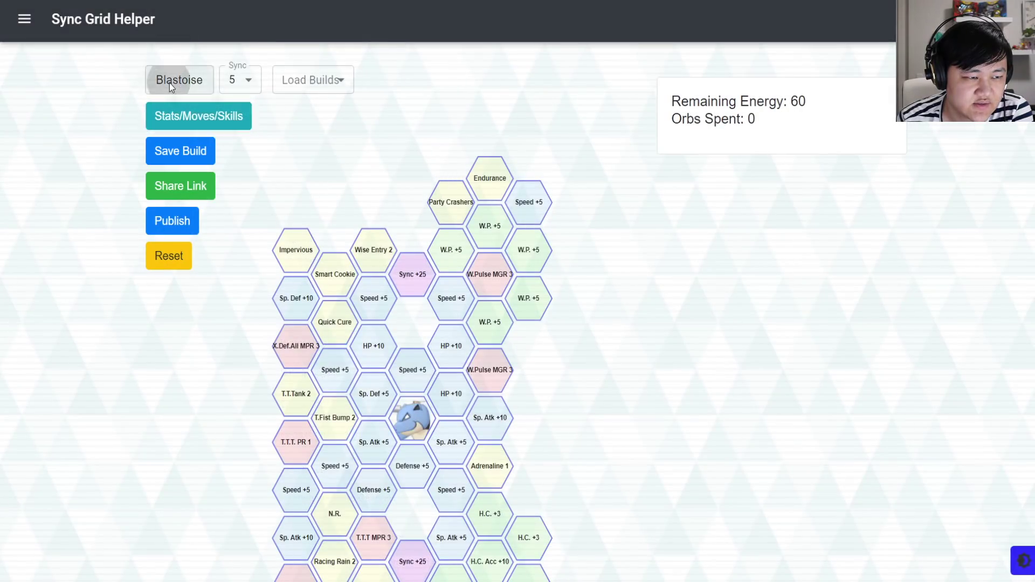
pyautogui.click(169, 83)
pyautogui.scroll(-10, 480, 351)
pyautogui.click(466, 122)
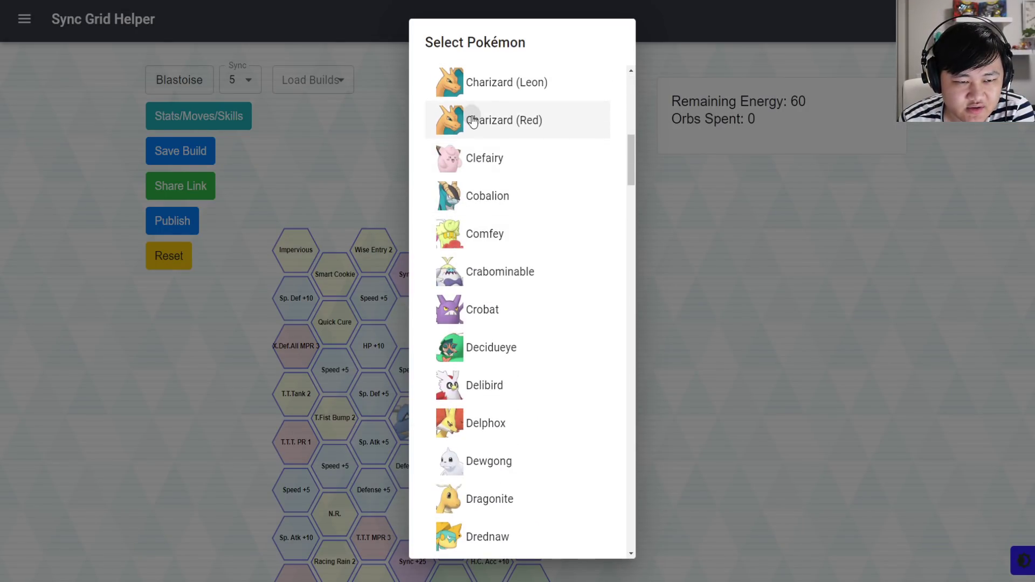
pyautogui.scroll(-2, 348, 225)
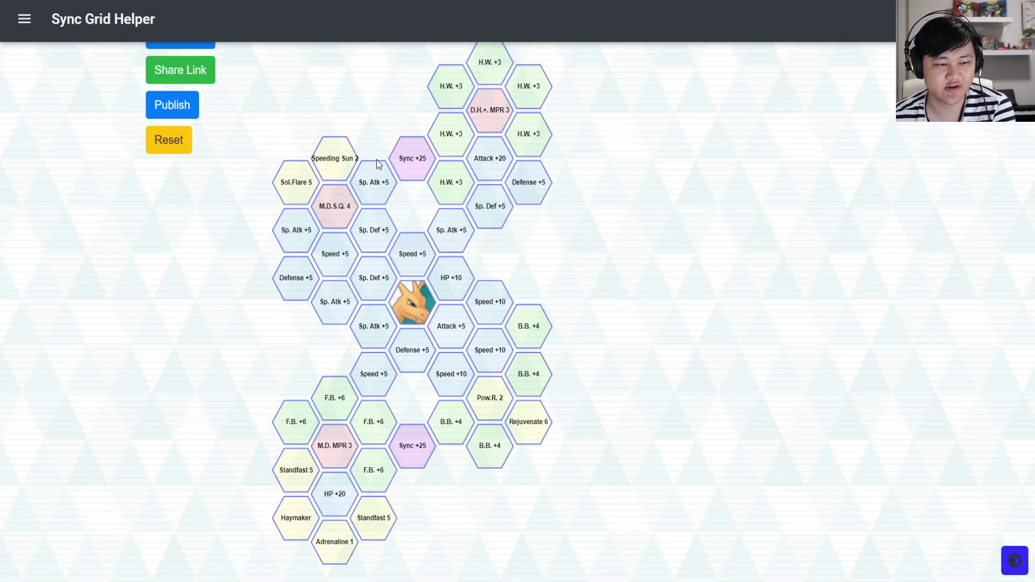
# Open Charizard (Red)'s stats and moves details and expand the Dire Hit + and My Destiny! descriptions
pyautogui.scroll(3, 227, 115)
pyautogui.click(197, 117)
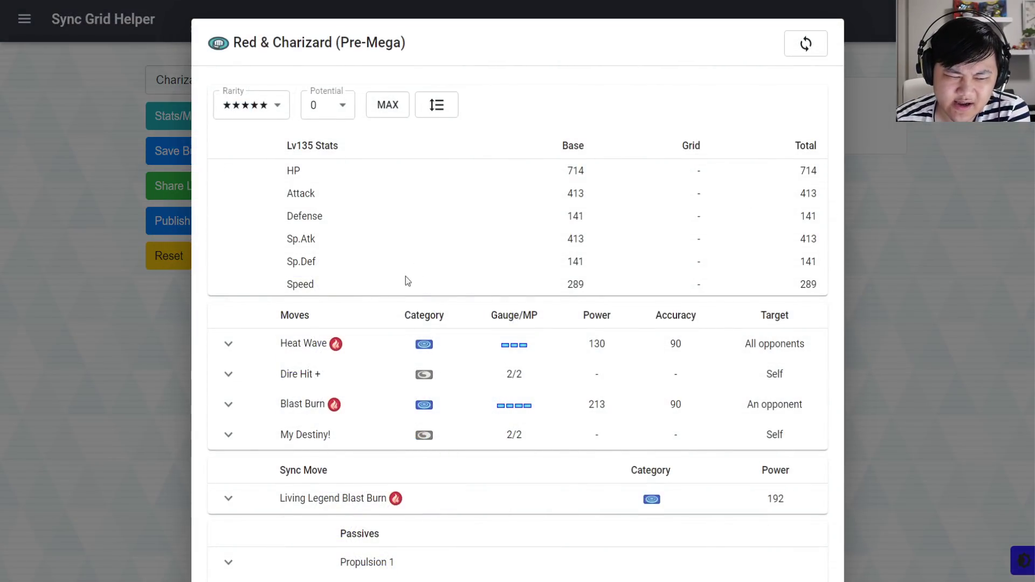
pyautogui.scroll(-2, 324, 270)
pyautogui.click(229, 290)
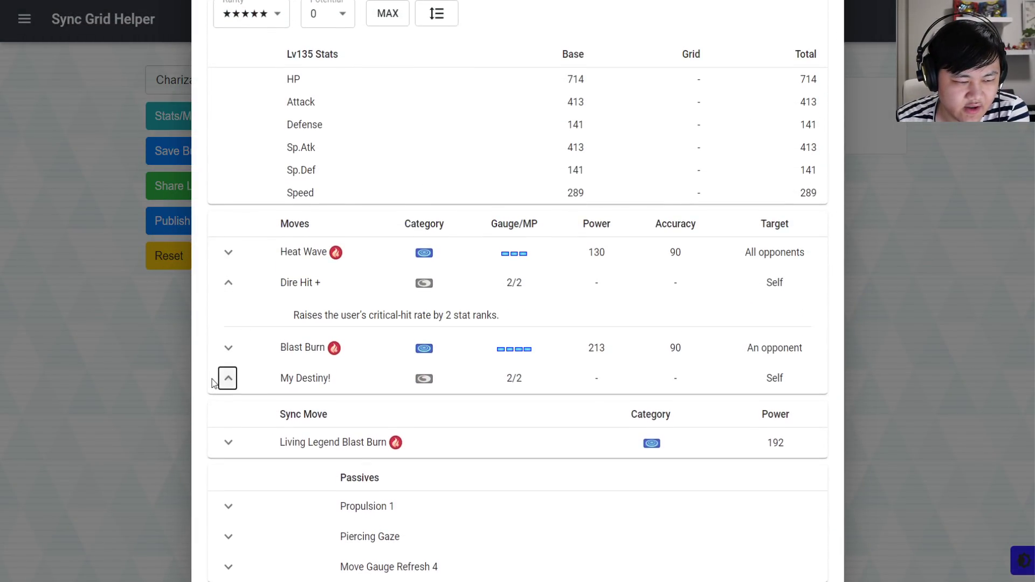
pyautogui.click(228, 377)
# Highlight the stat changes in the My Destiny! description, including the Mega Charizard X bonus, and expand the Blast Burn description
pyautogui.moveTo(294, 425); pyautogui.dragTo(585, 425)
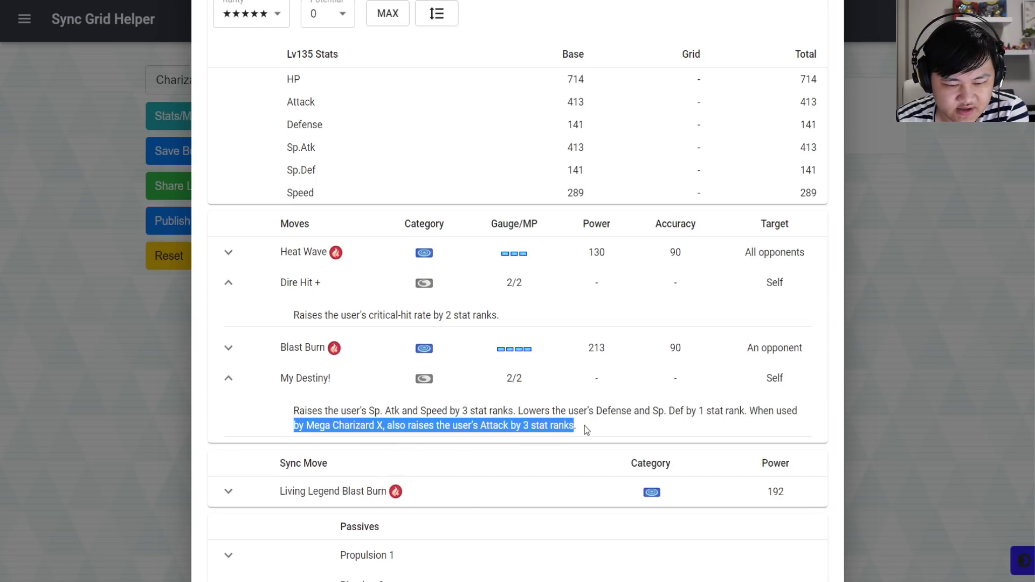
pyautogui.click(584, 426)
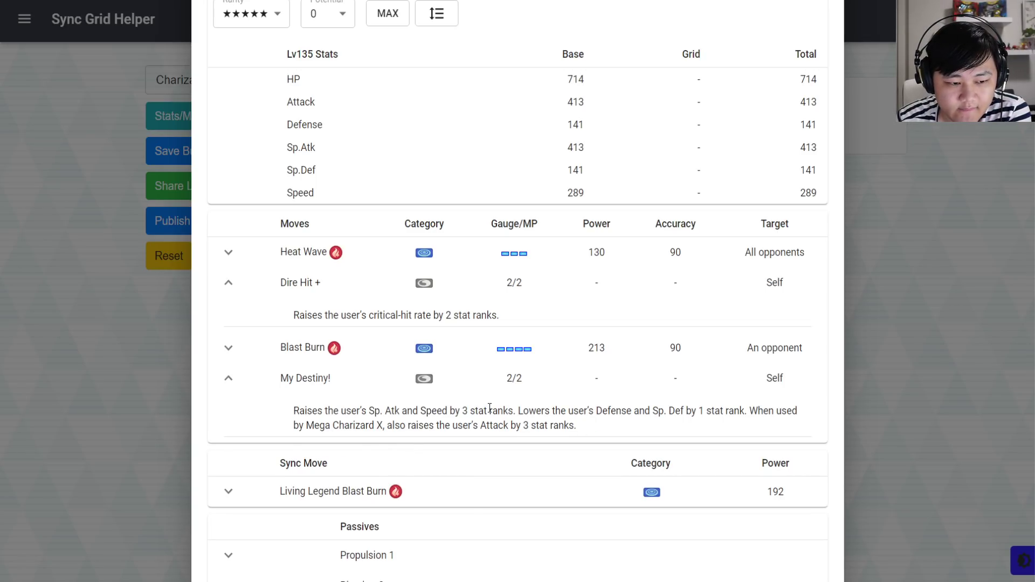
pyautogui.moveTo(517, 411); pyautogui.dragTo(593, 411)
pyautogui.click(721, 403)
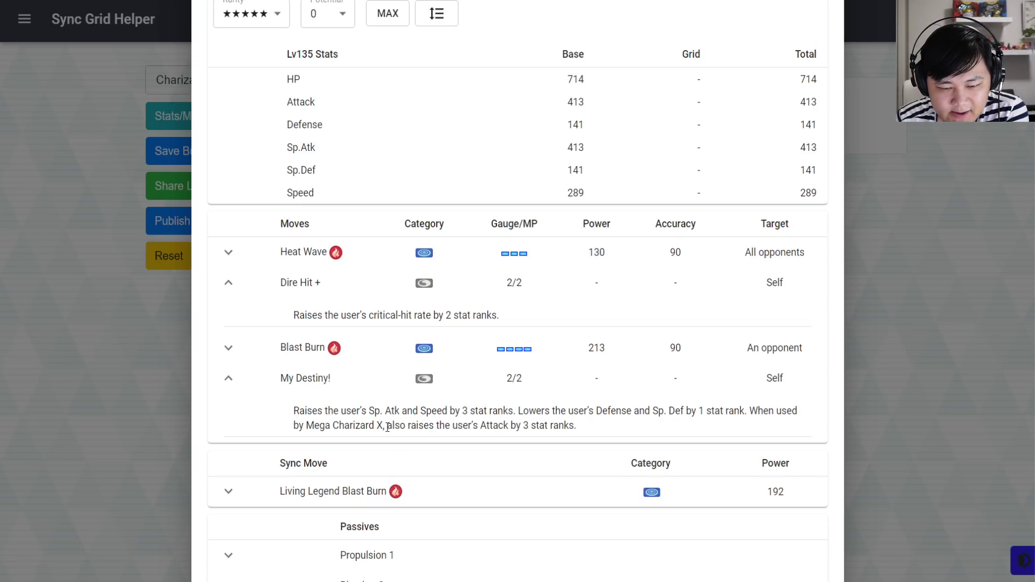
pyautogui.moveTo(419, 411); pyautogui.dragTo(545, 411)
pyautogui.click(487, 412)
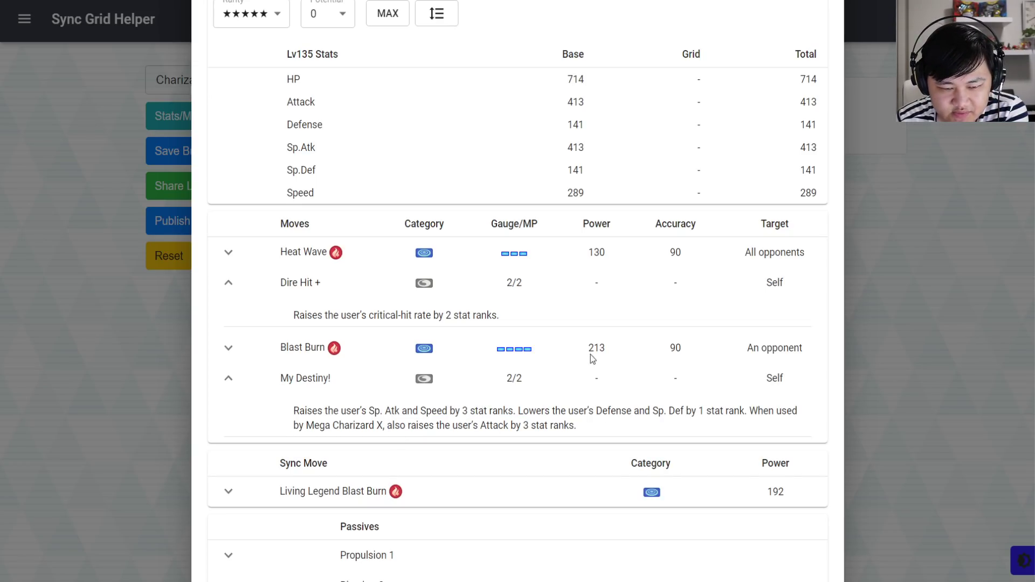
pyautogui.click(228, 348)
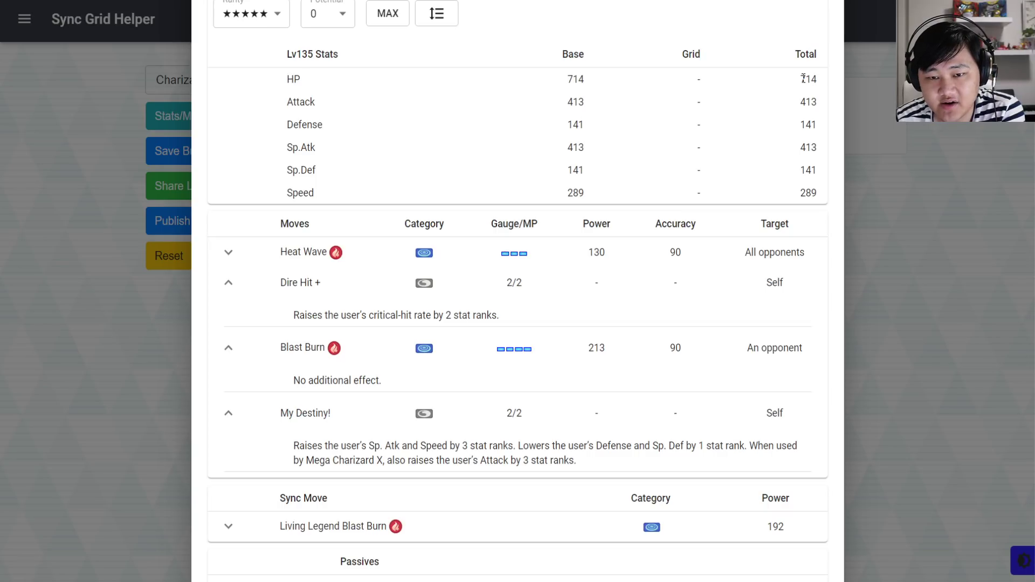
# Switch the details from Charizard's pre-Mega form to its Mega form to compare stats and moves
pyautogui.scroll(3, 805, 78)
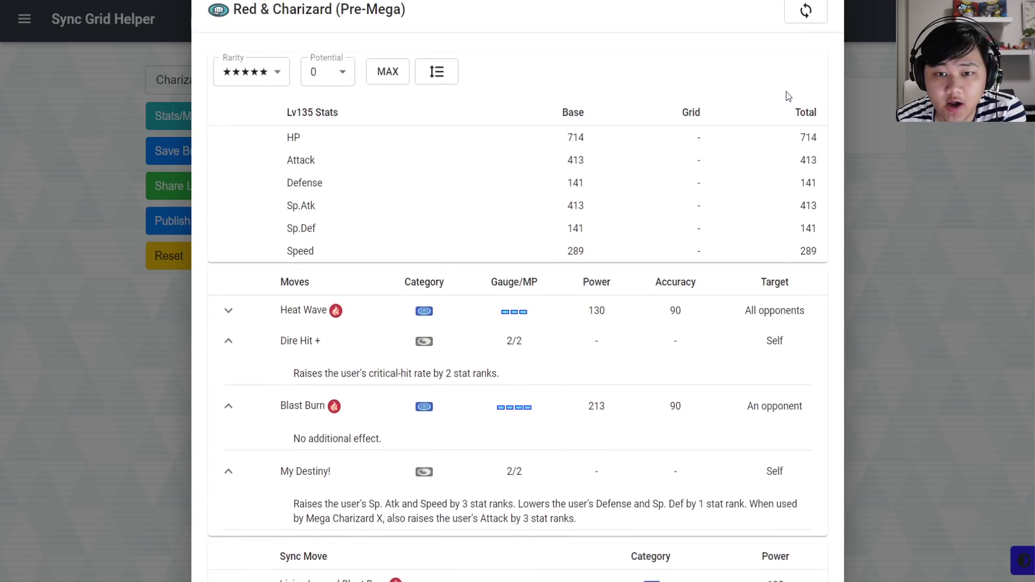
pyautogui.click(809, 49)
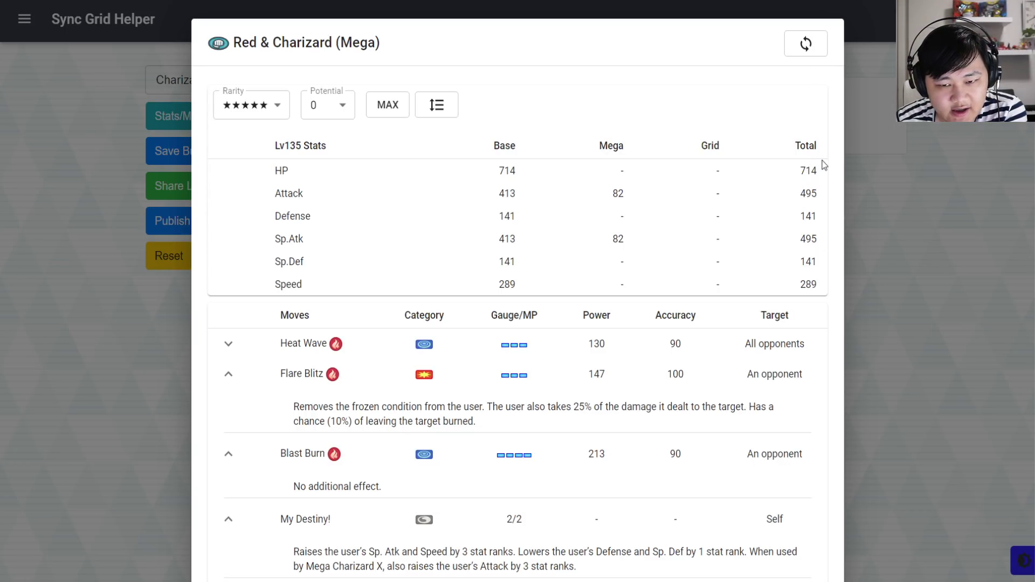
pyautogui.click(804, 47)
pyautogui.click(802, 48)
# Expand the Propulsion 1, Piercing Gaze and Move Gauge Refresh 4 passives, and return to Charizard's sync grid
pyautogui.scroll(-4, 708, 257)
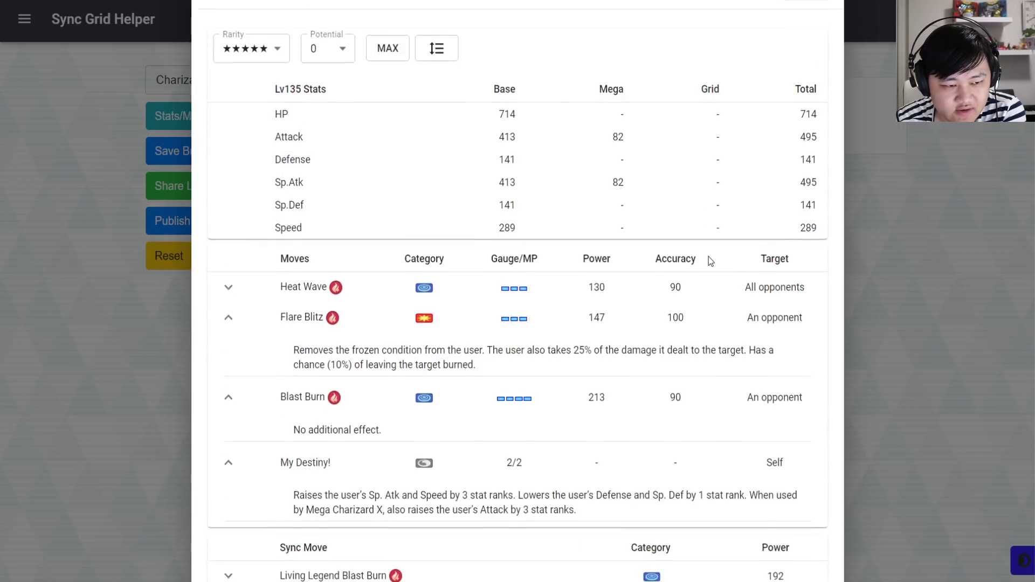
pyautogui.click(229, 472)
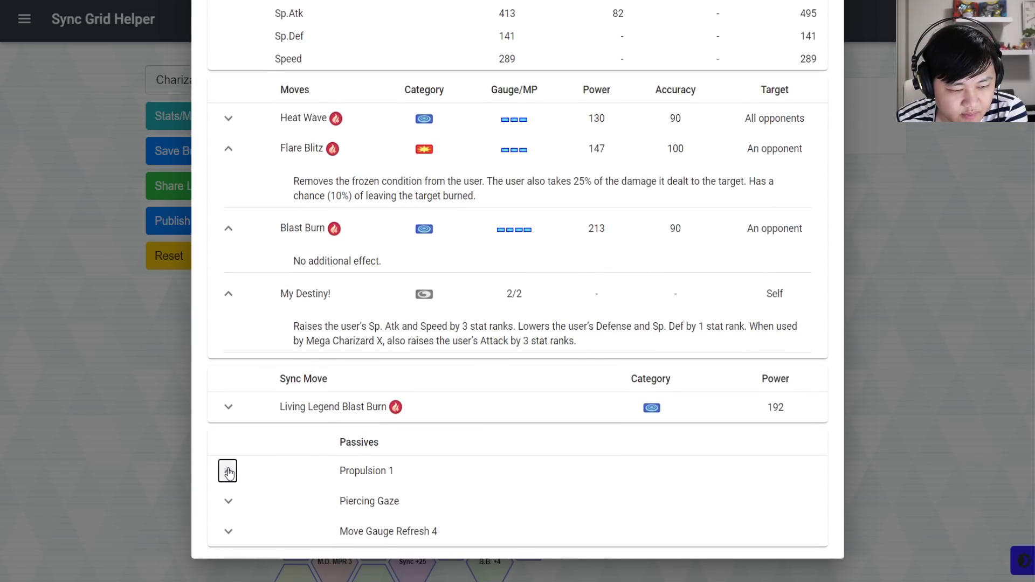
pyautogui.click(231, 504)
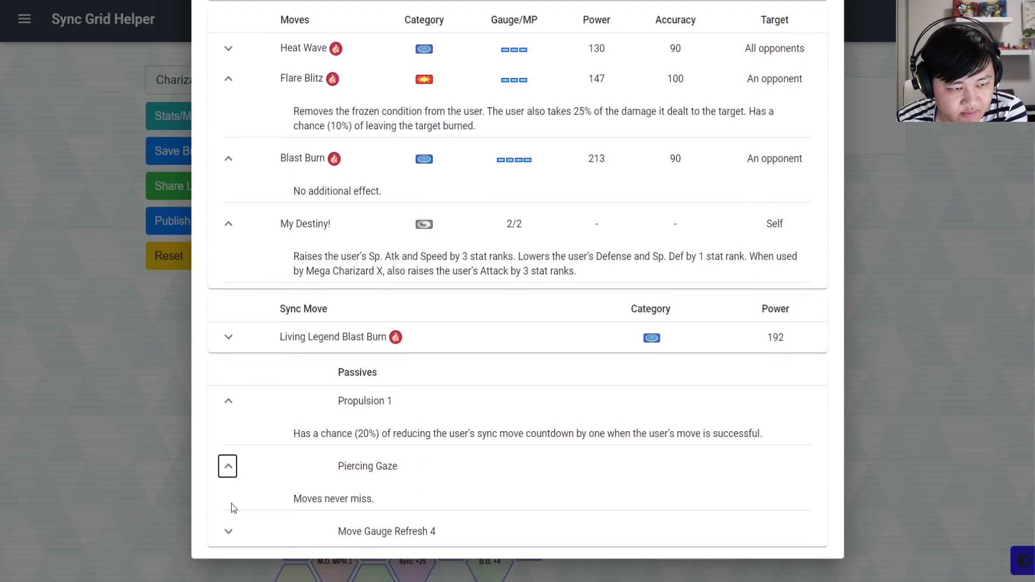
pyautogui.click(228, 531)
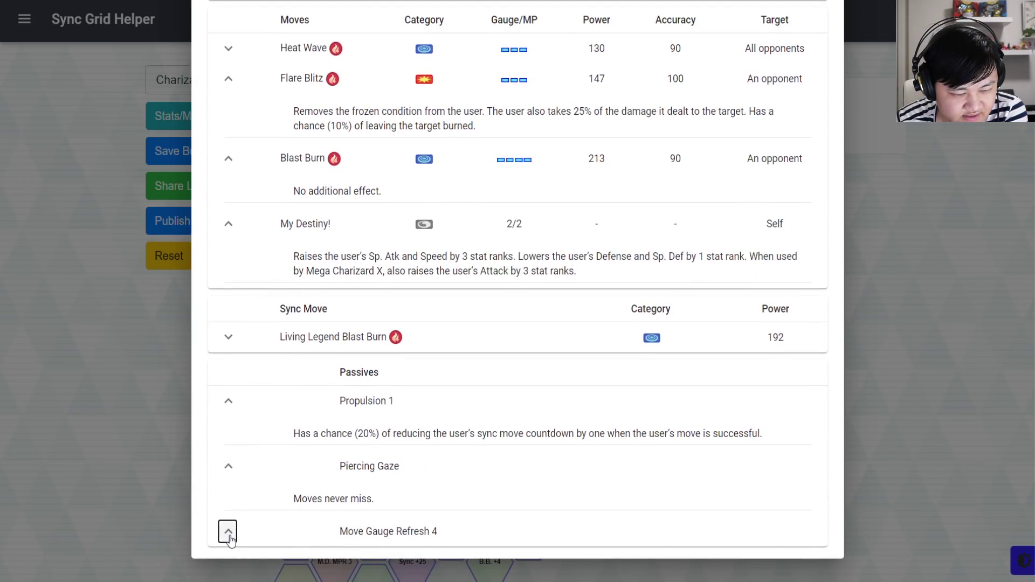
pyautogui.click(103, 426)
pyautogui.scroll(-2, 371, 301)
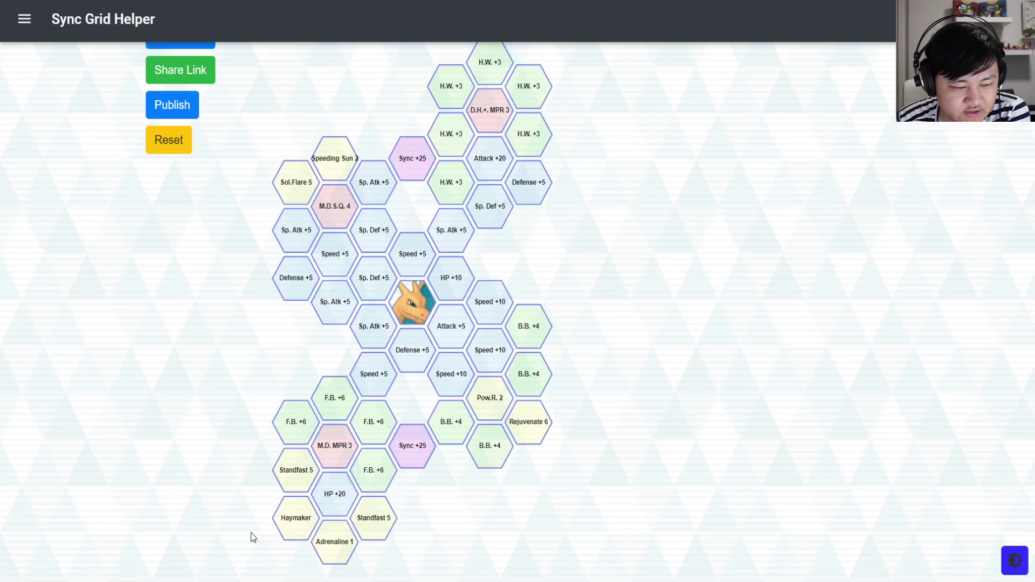
# Select the Haymaker, Solar Flare 5 and Speeding Sun 2 nodes on Charizard's grid
pyautogui.click(289, 524)
pyautogui.click(296, 183)
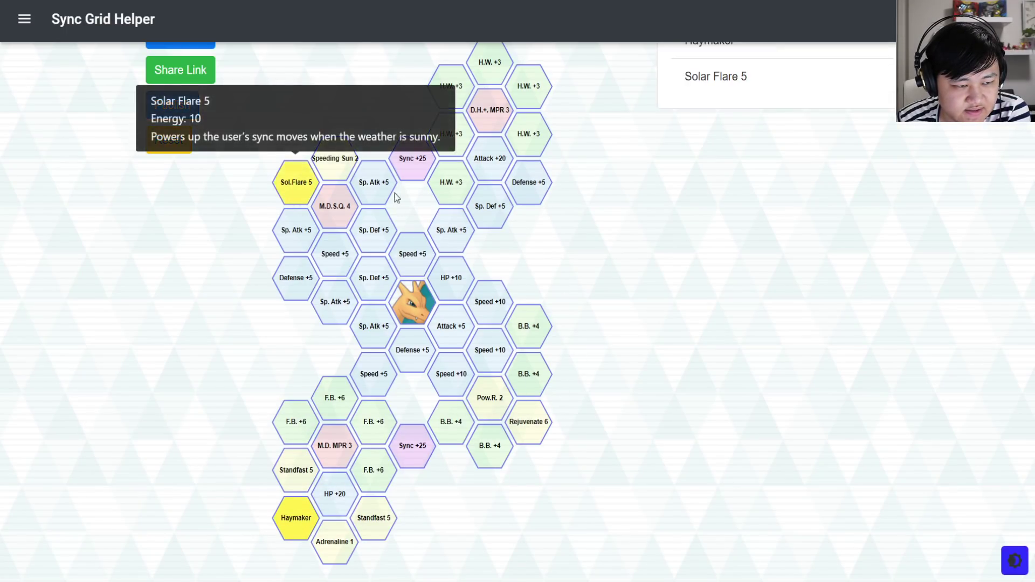
pyautogui.click(320, 165)
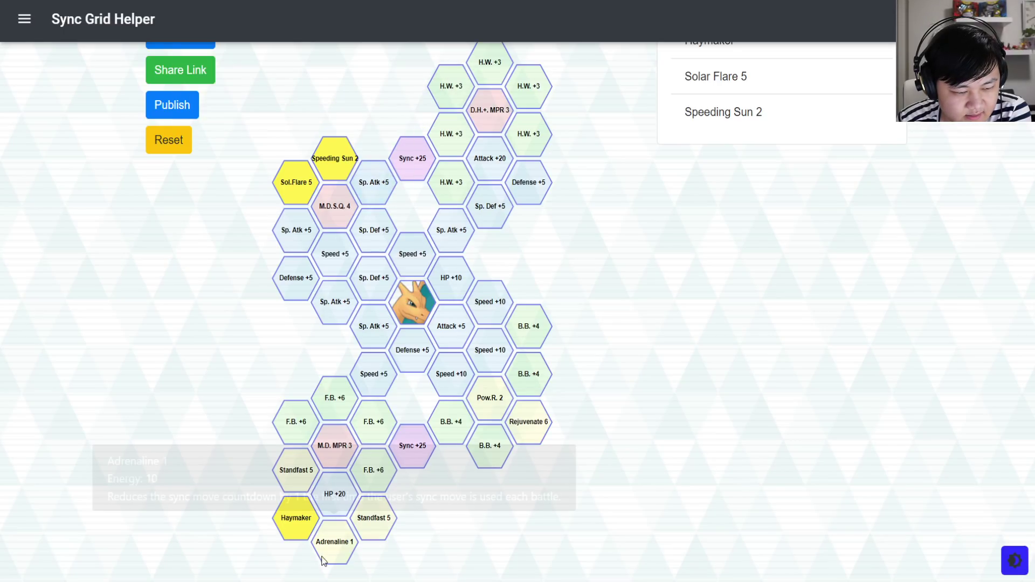
# Select and deselect the Standfast 5 node above Haymaker, and select the Rejuvenate 6 node
pyautogui.moveTo(294, 534)
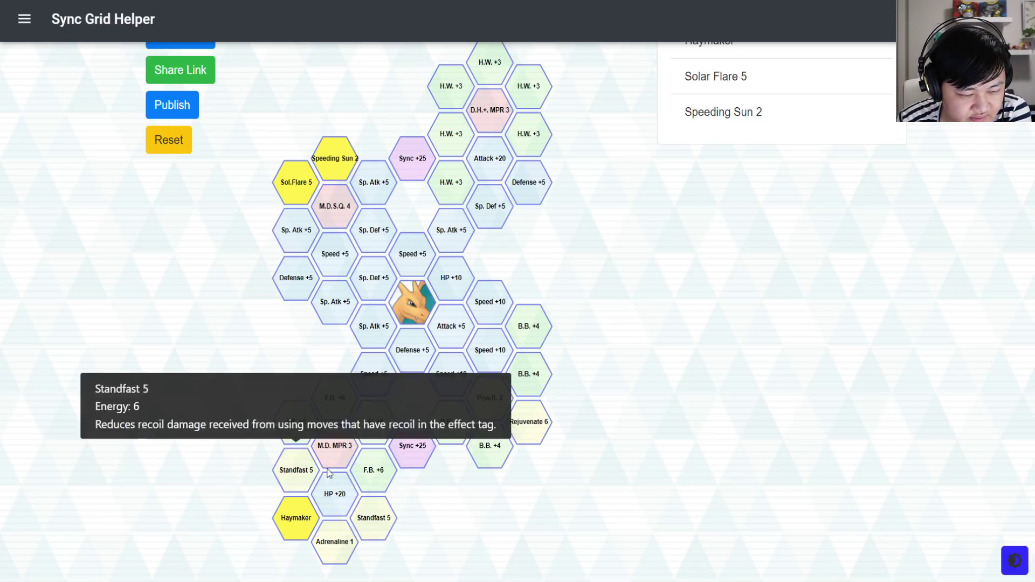
pyautogui.click(306, 471)
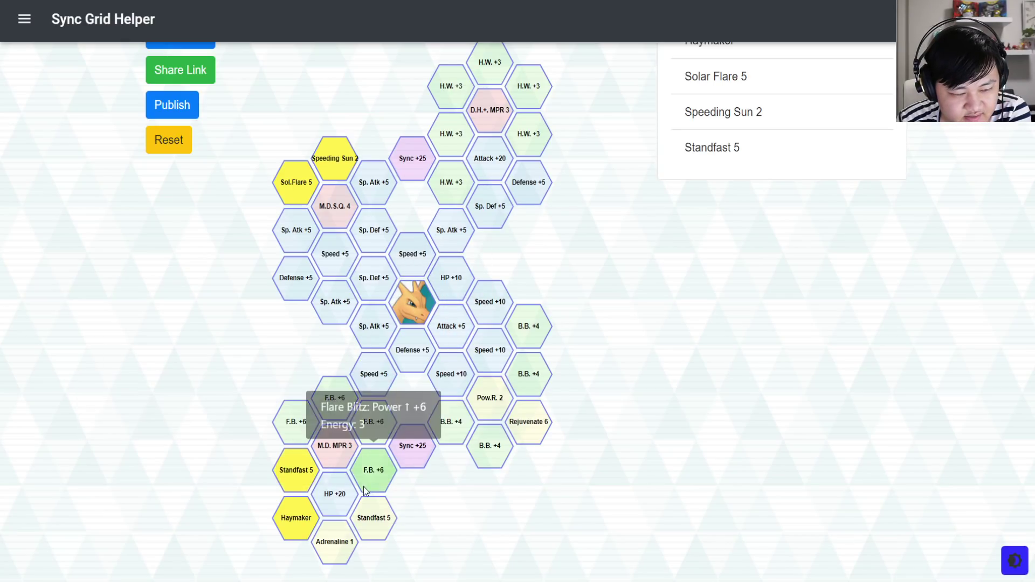
pyautogui.click(306, 458)
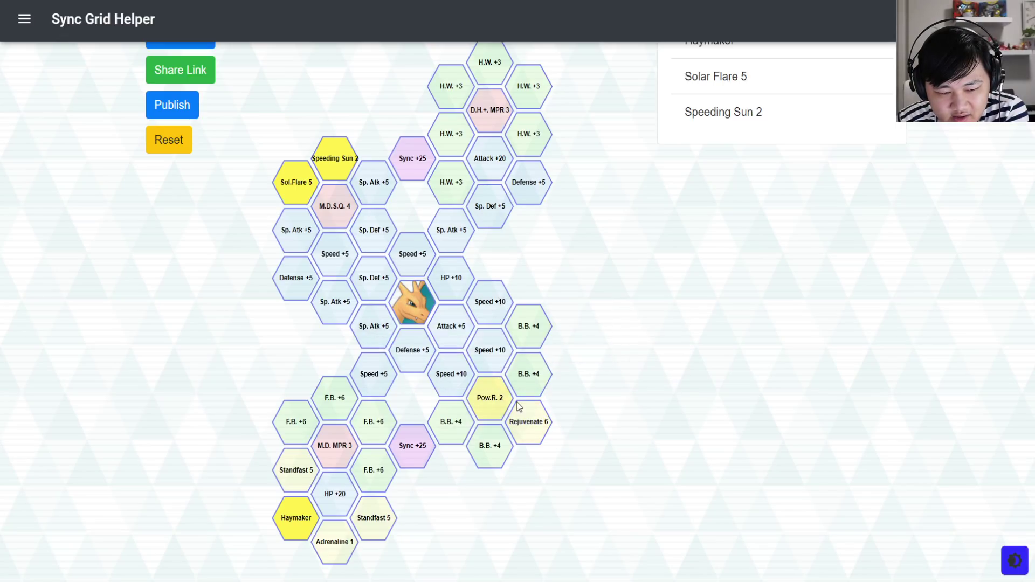
pyautogui.click(527, 422)
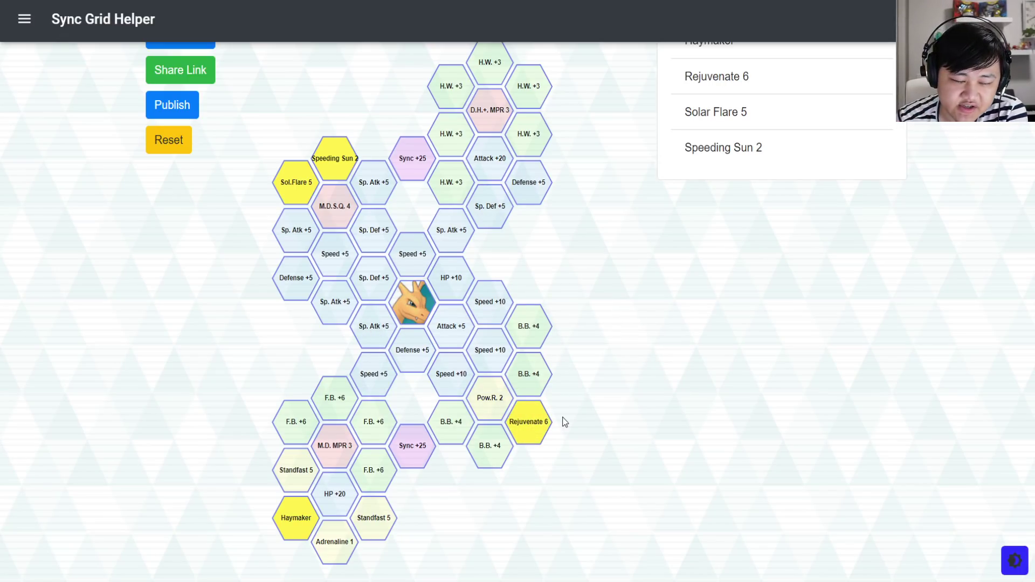
# Review Charizard's pre-Mega stats, moves and passives again, and close the details
pyautogui.scroll(3, 437, 358)
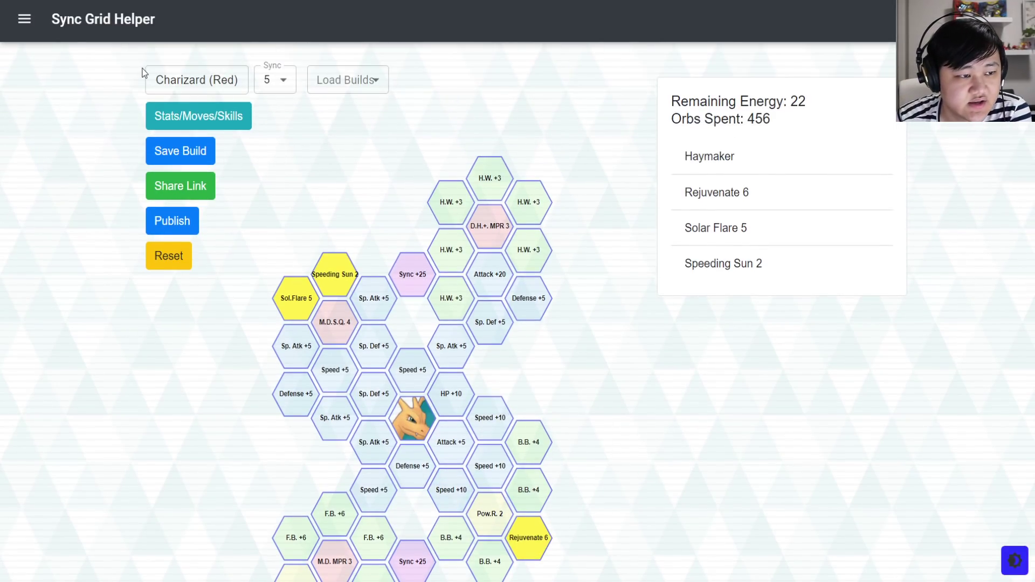
pyautogui.click(185, 123)
pyautogui.scroll(-1, 282, 203)
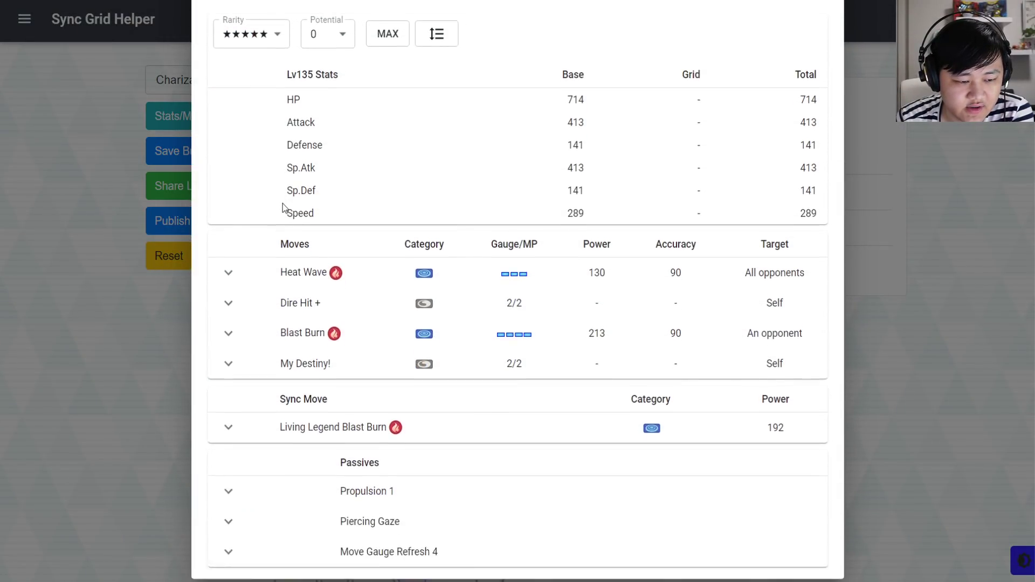
pyautogui.scroll(-1, 284, 271)
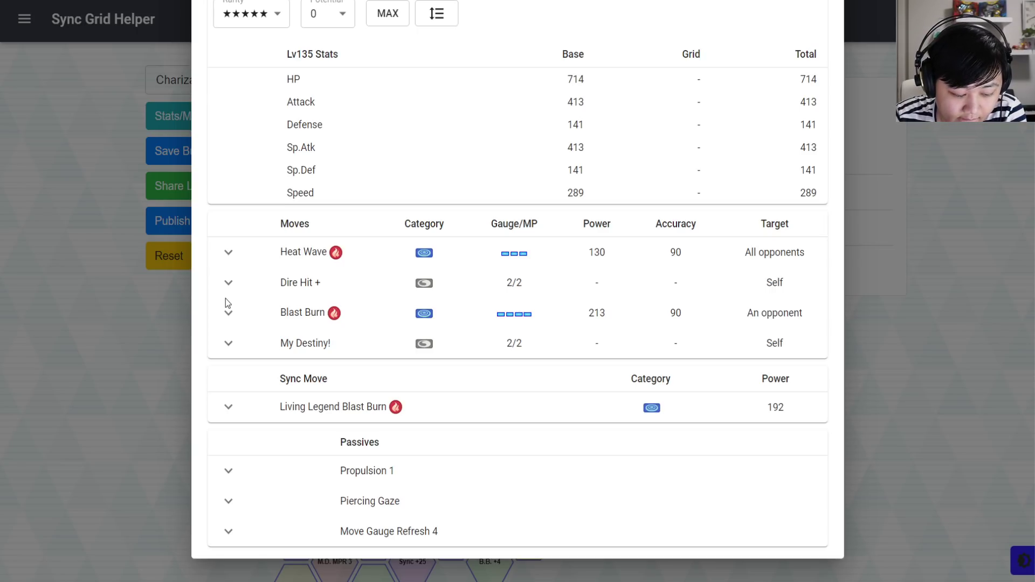
pyautogui.click(109, 132)
# Switch the selected Pokémon to Venusaur and display its sync grid
pyautogui.click(166, 76)
pyautogui.scroll(-3, 517, 269)
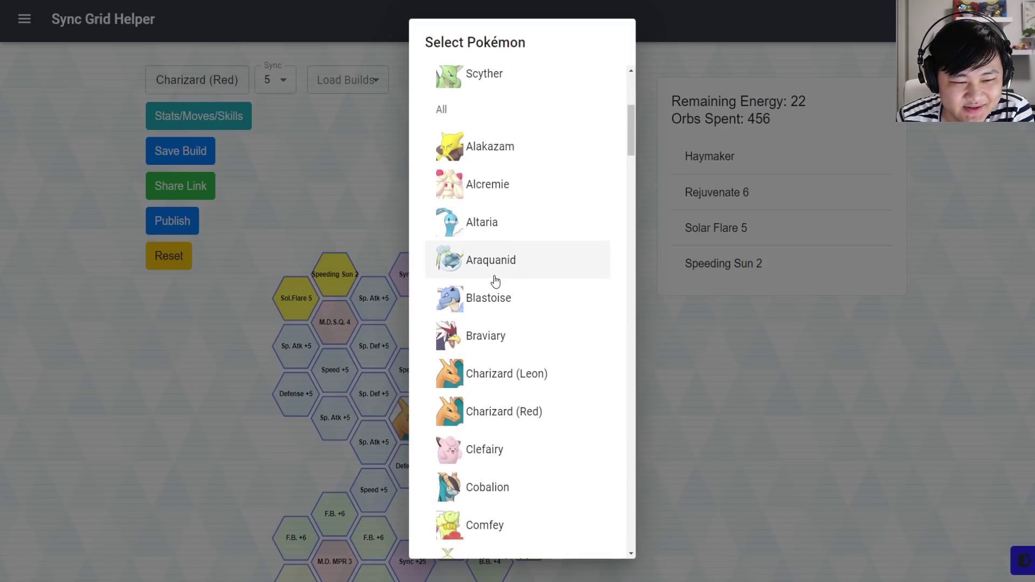
pyautogui.moveTo(631, 130); pyautogui.dragTo(632, 545)
pyautogui.click(475, 222)
pyautogui.scroll(-1, 368, 227)
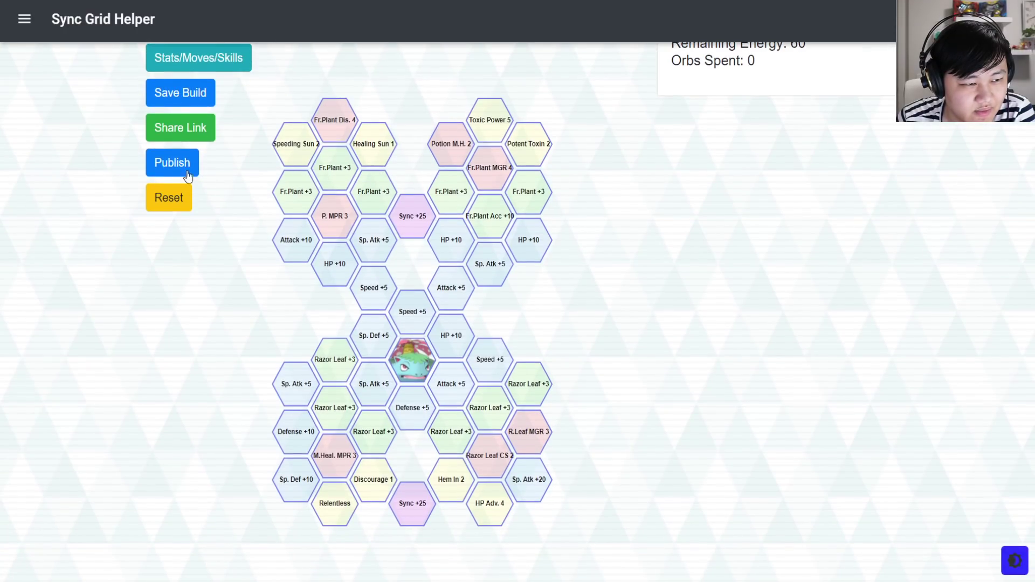
# Open Venusaur's stats and moves details, expand the Potion description, and close the details
pyautogui.scroll(1, 347, 212)
pyautogui.click(195, 121)
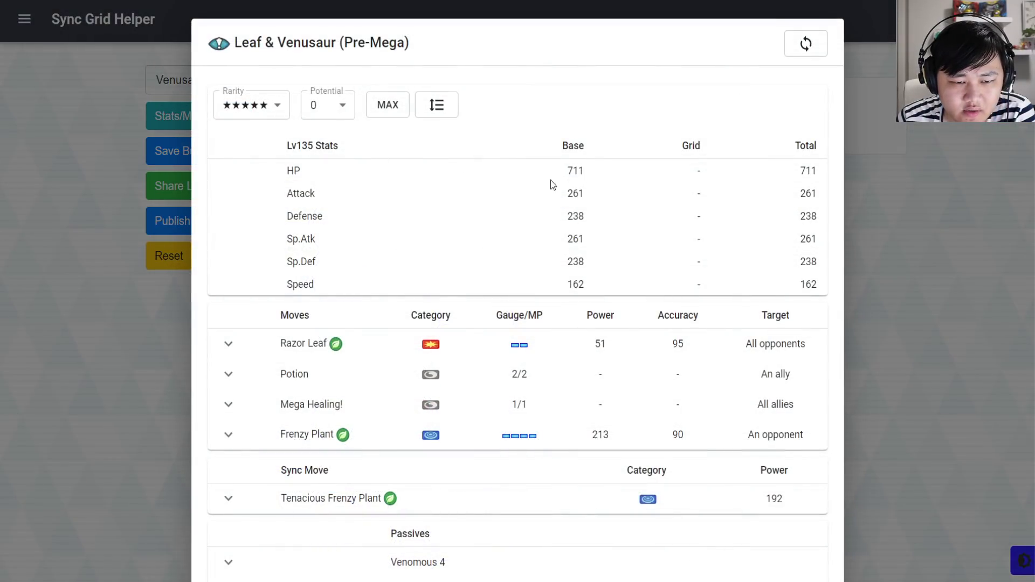
pyautogui.scroll(-2, 670, 241)
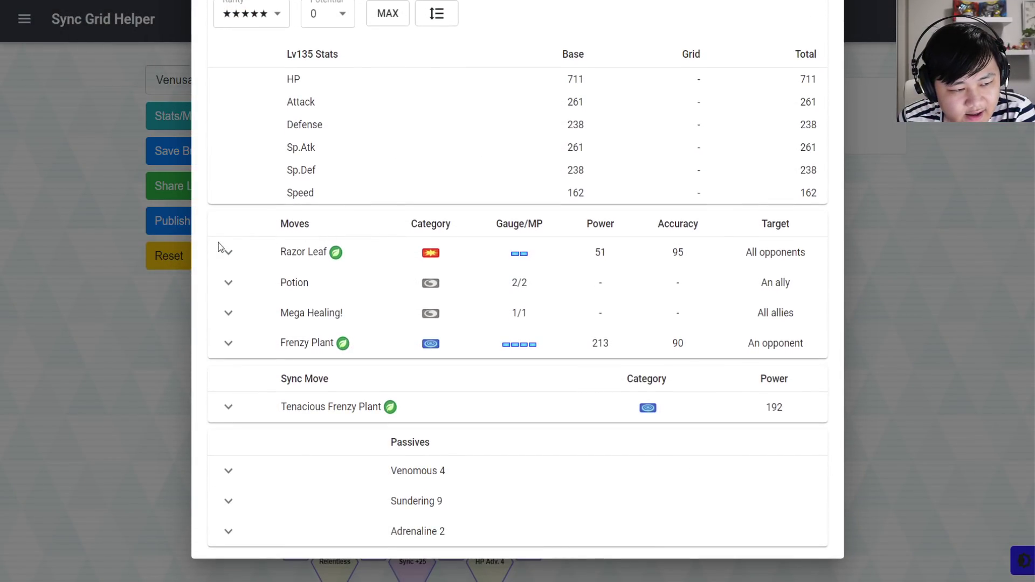
pyautogui.click(228, 282)
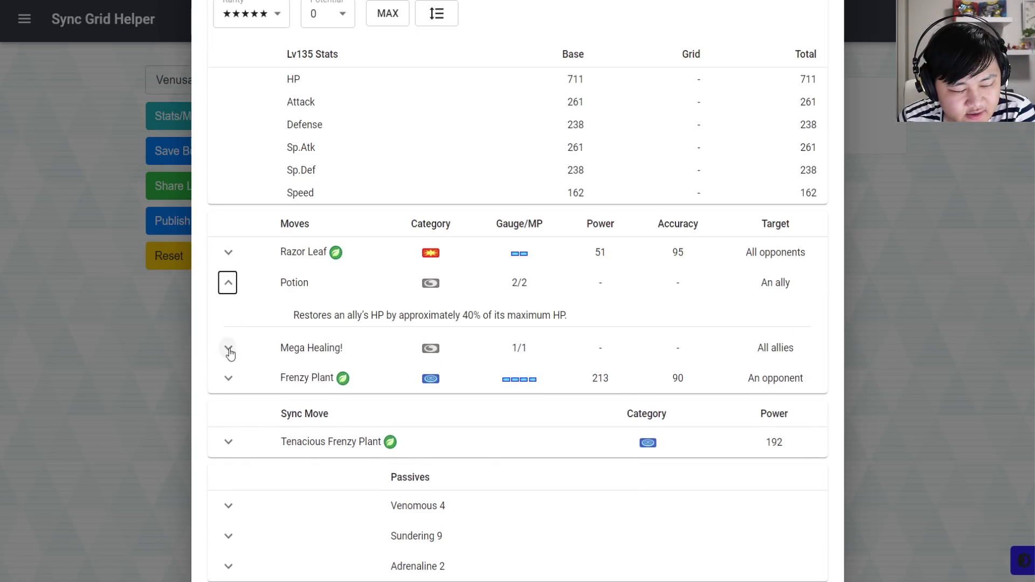
pyautogui.click(127, 351)
# Select the Potion Master Healer 2 and Potion MP Refresh 3 nodes on Venusaur's grid
pyautogui.scroll(-1, 461, 510)
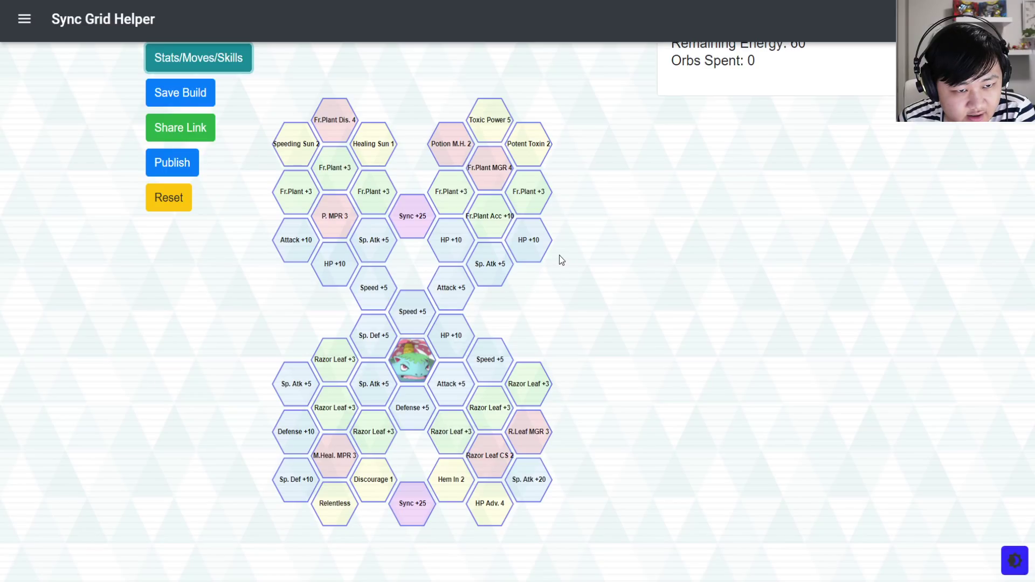
pyautogui.scroll(-1, 538, 283)
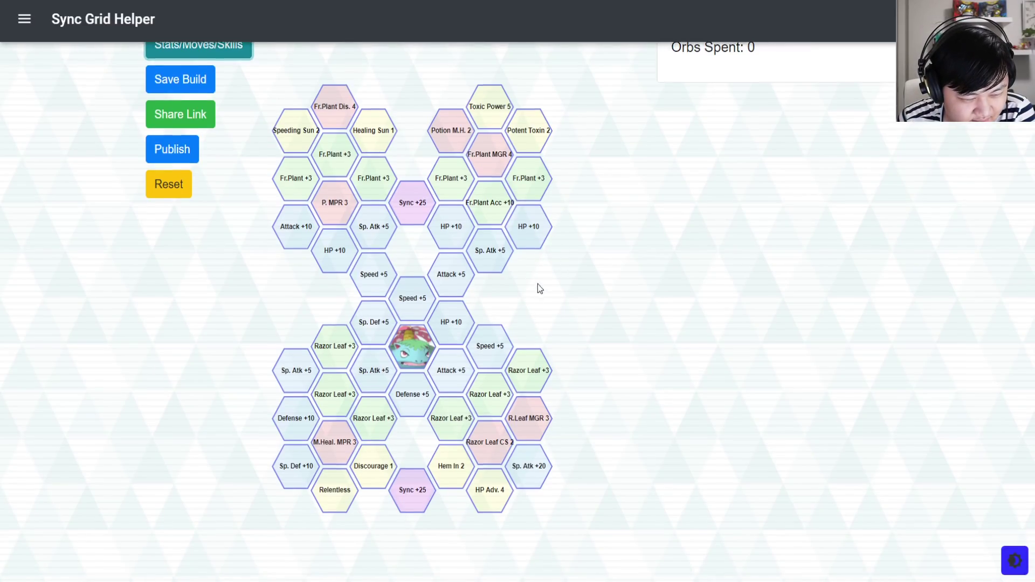
pyautogui.scroll(1, 464, 398)
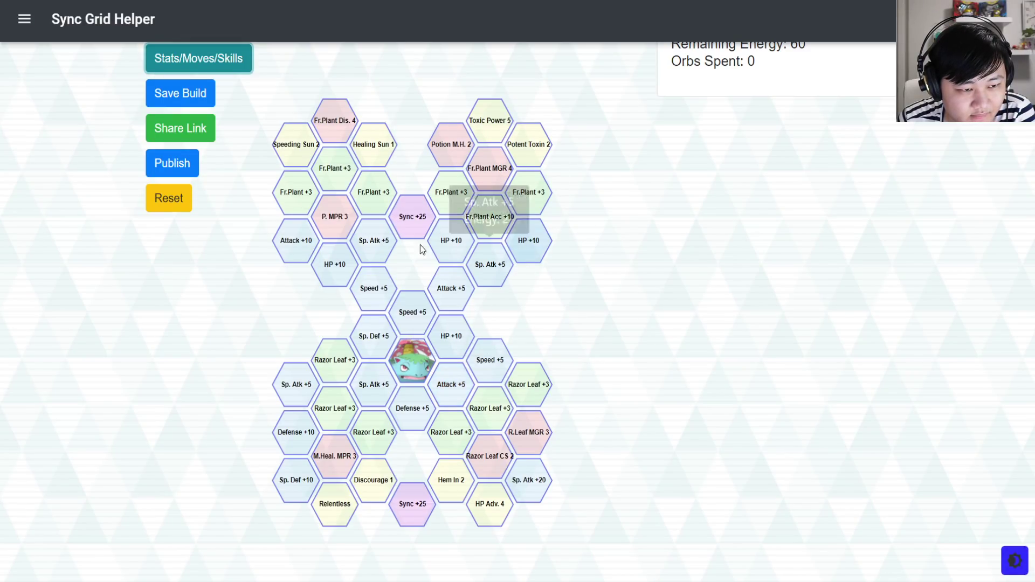
pyautogui.click(455, 146)
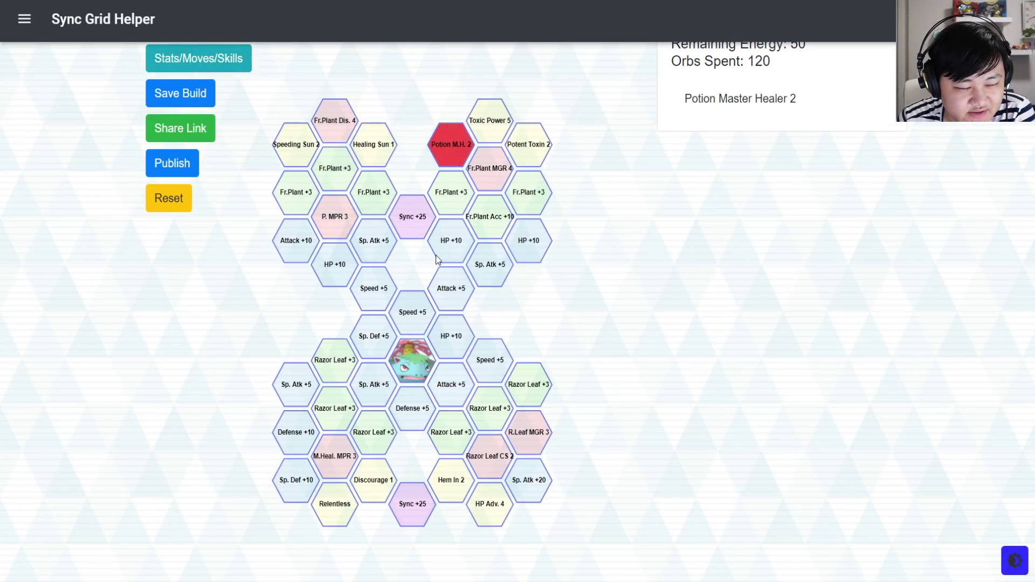
pyautogui.click(341, 222)
# Reopen Venusaur's details and expand the Mega Healing! move to read its description
pyautogui.scroll(1, 384, 217)
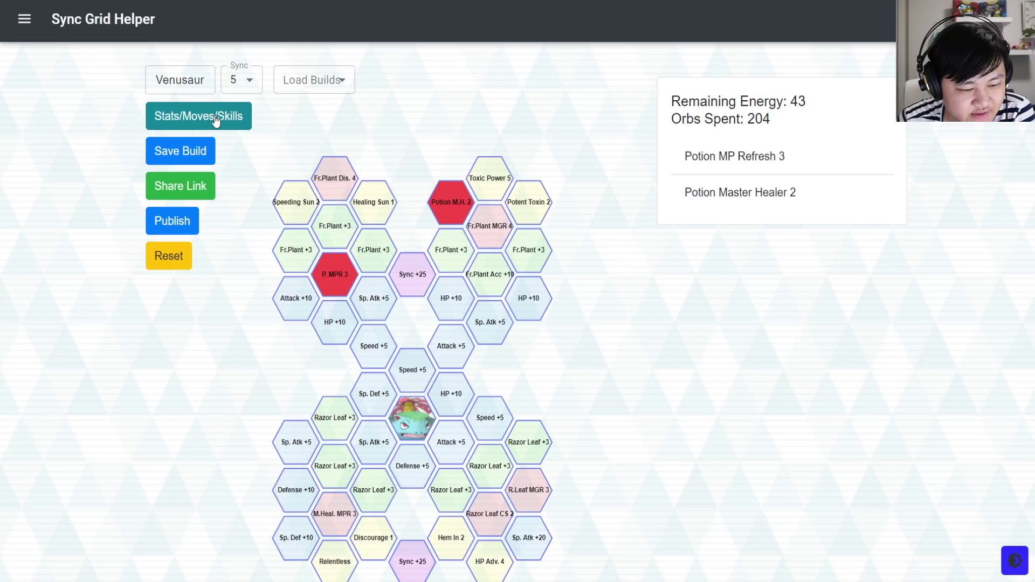
pyautogui.click(216, 120)
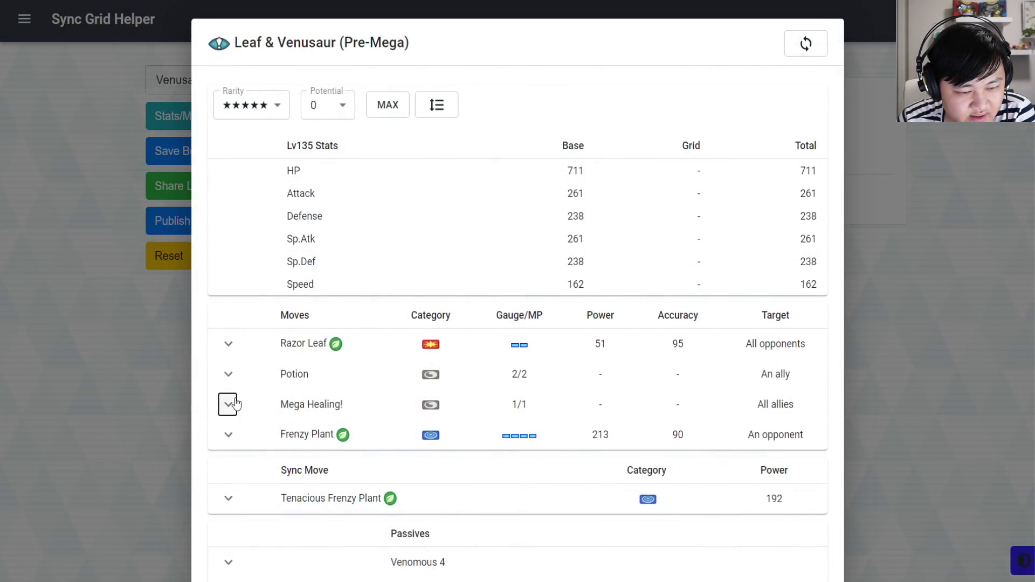
pyautogui.click(228, 404)
pyautogui.moveTo(312, 437); pyautogui.dragTo(494, 422)
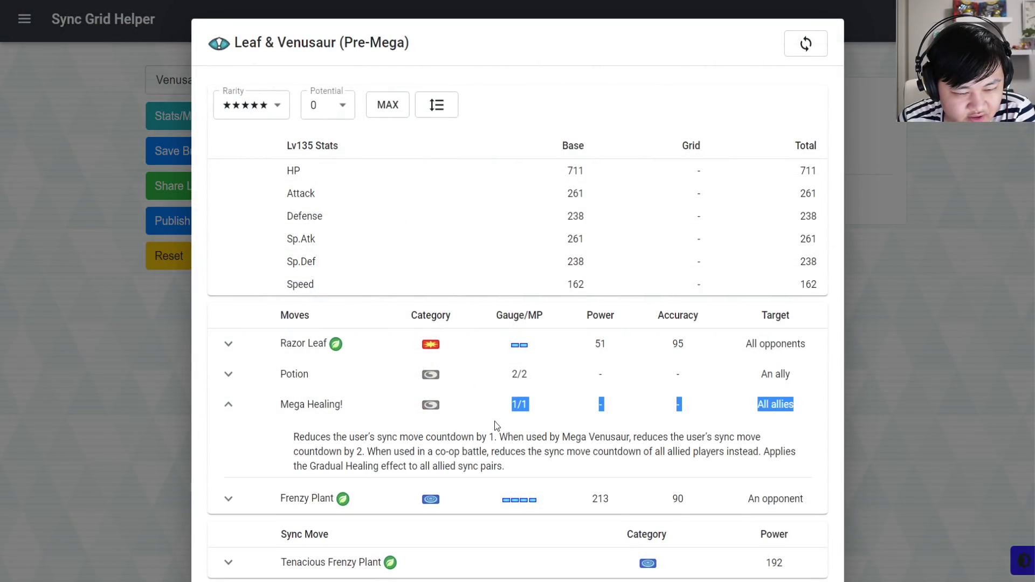
# Read the Mega Healing! description and highlight its part on co-op battles and Gradual Healing
pyautogui.click(494, 428)
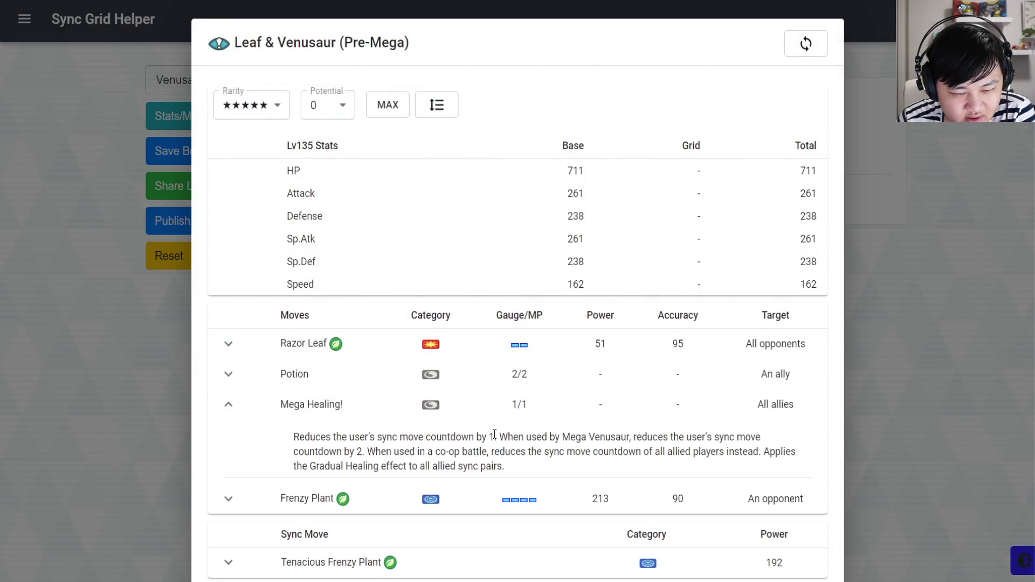
pyautogui.doubleClick(365, 450)
pyautogui.click(372, 452)
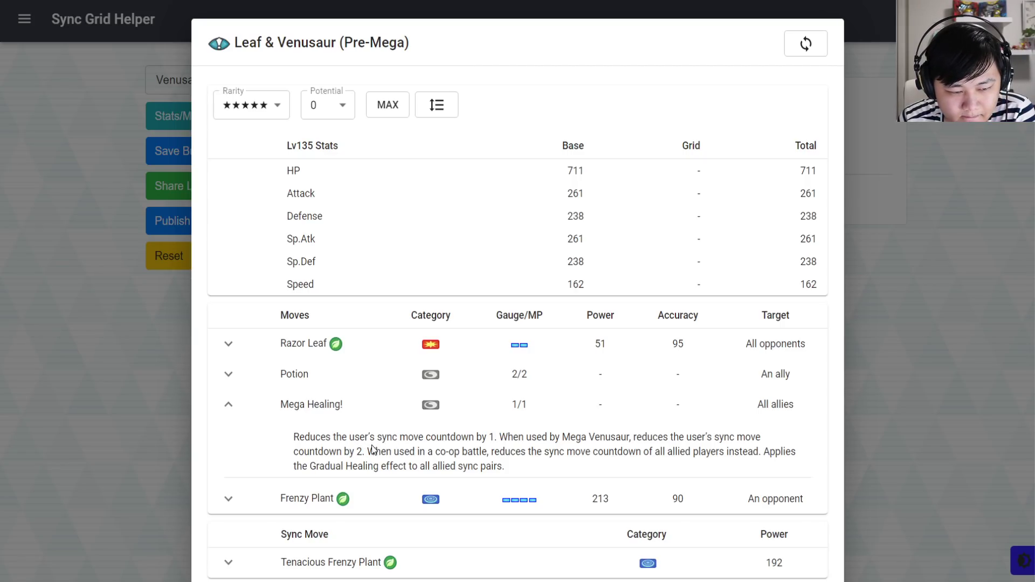
pyautogui.moveTo(586, 478); pyautogui.dragTo(368, 451)
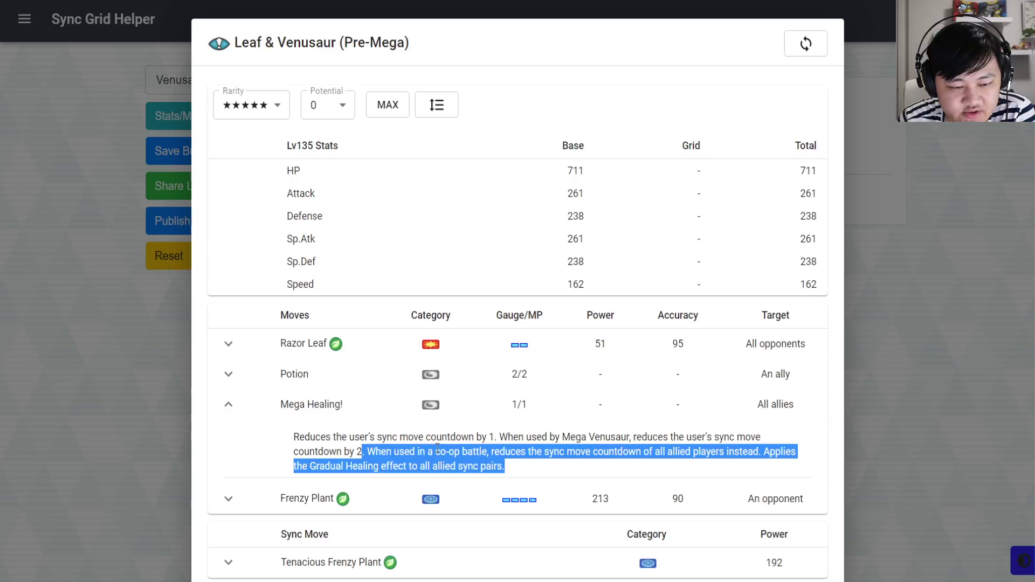
pyautogui.click(369, 451)
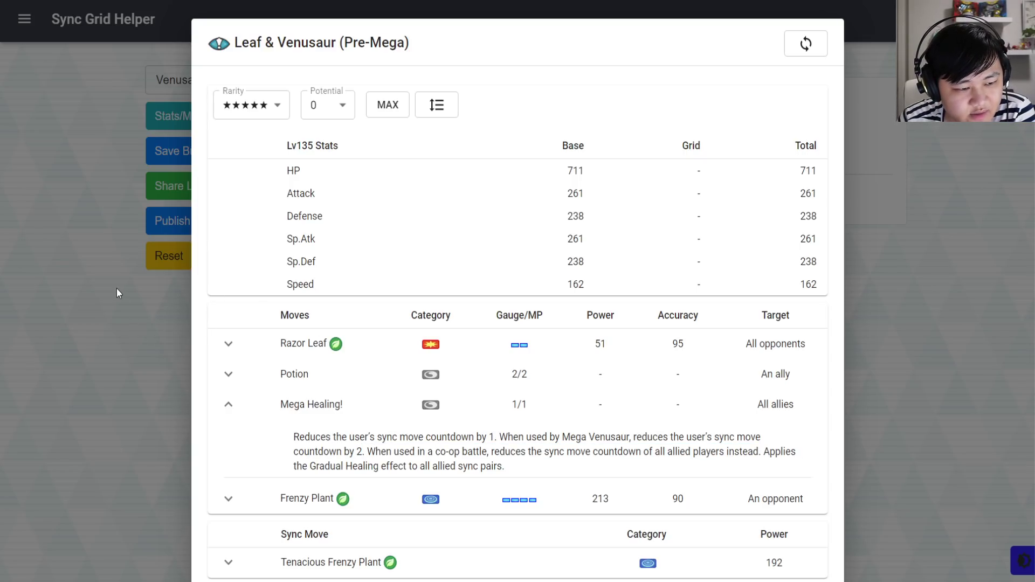
# Expand the Razor Leaf move and the Sundering 9 passive, and highlight the Sundering 9 description
pyautogui.click(230, 346)
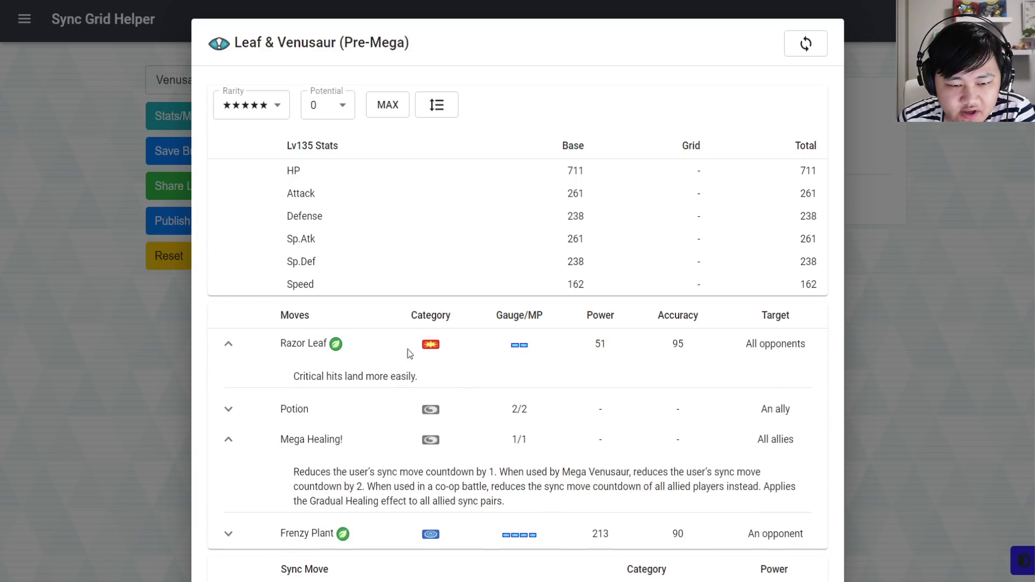
pyautogui.scroll(-3, 378, 410)
pyautogui.click(228, 501)
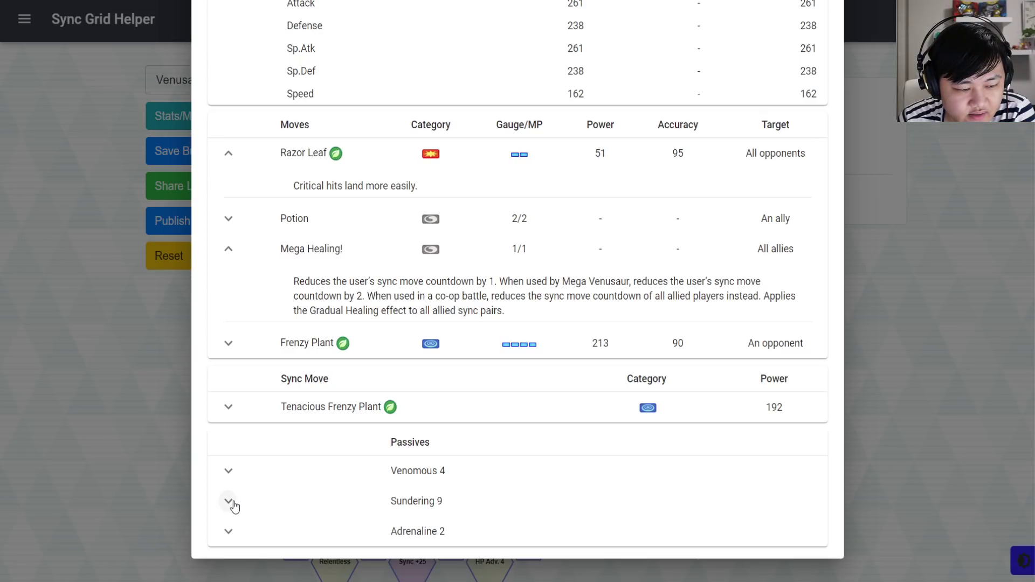
pyautogui.scroll(-1, 351, 504)
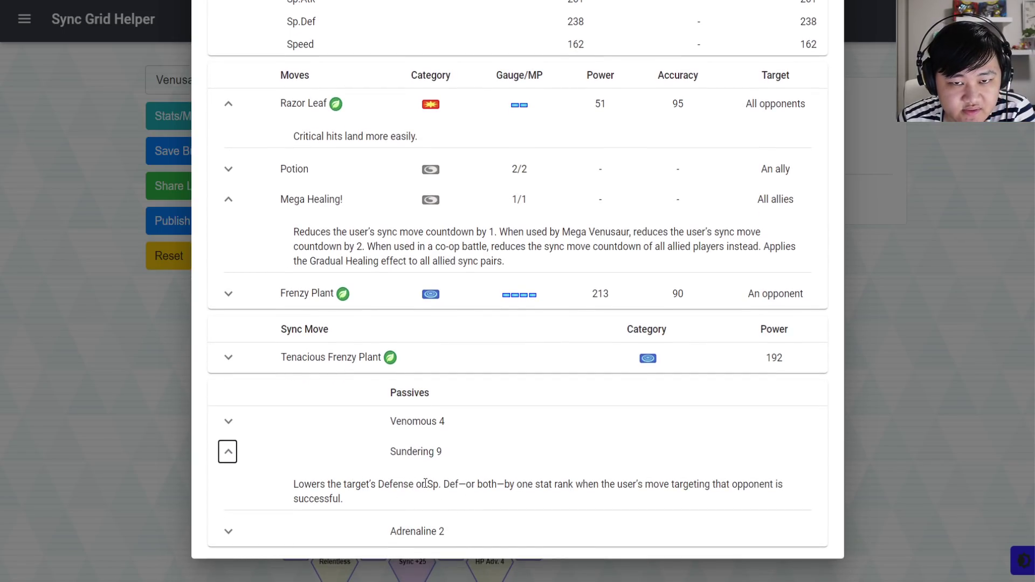
pyautogui.moveTo(289, 482); pyautogui.dragTo(659, 475)
pyautogui.click(659, 475)
pyautogui.moveTo(516, 474); pyautogui.dragTo(547, 488)
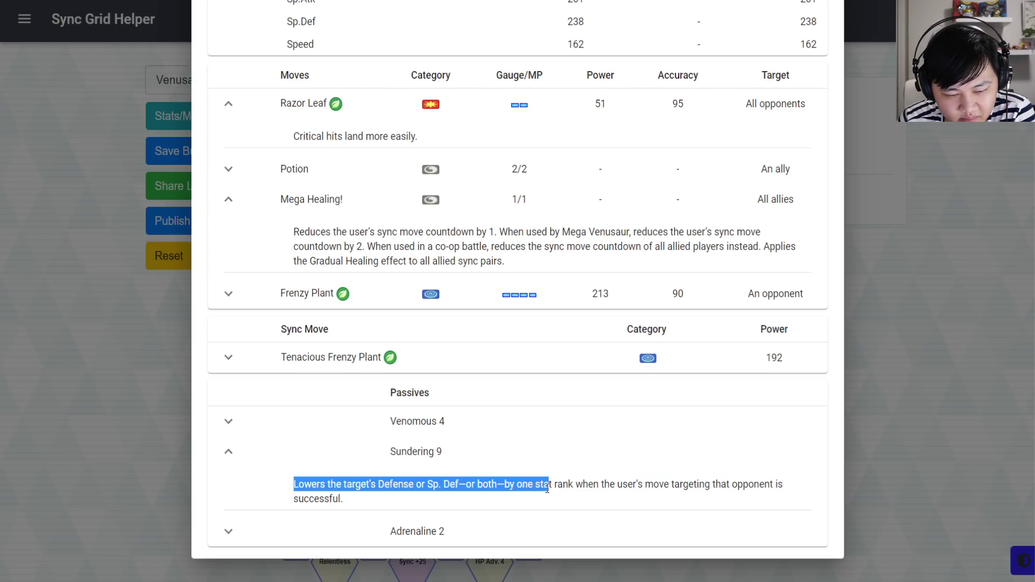
pyautogui.click(514, 502)
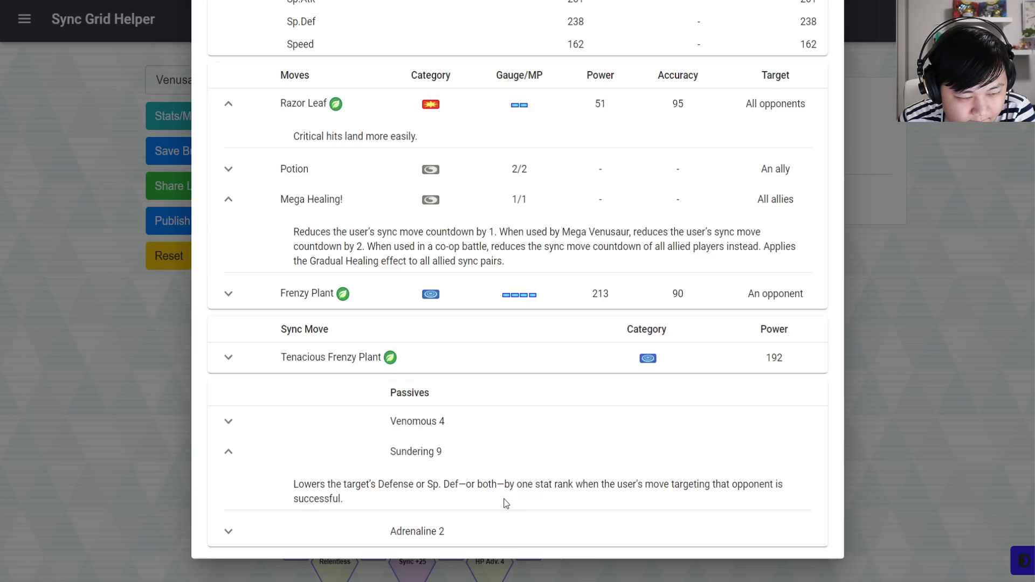
# Expand the Venomous 4 passive and highlight its description
pyautogui.click(227, 421)
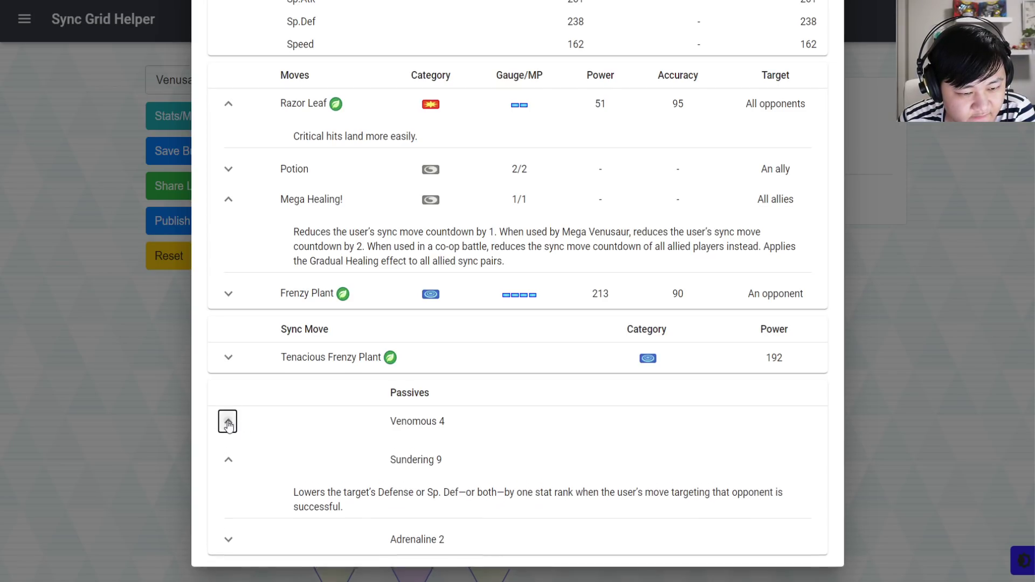
pyautogui.moveTo(281, 452); pyautogui.dragTo(768, 455)
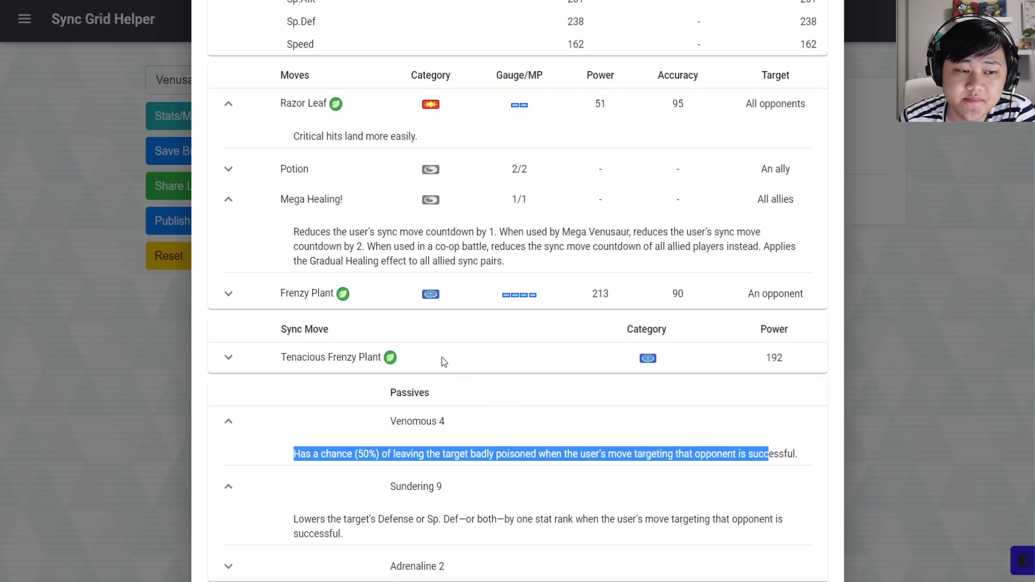
pyautogui.click(406, 139)
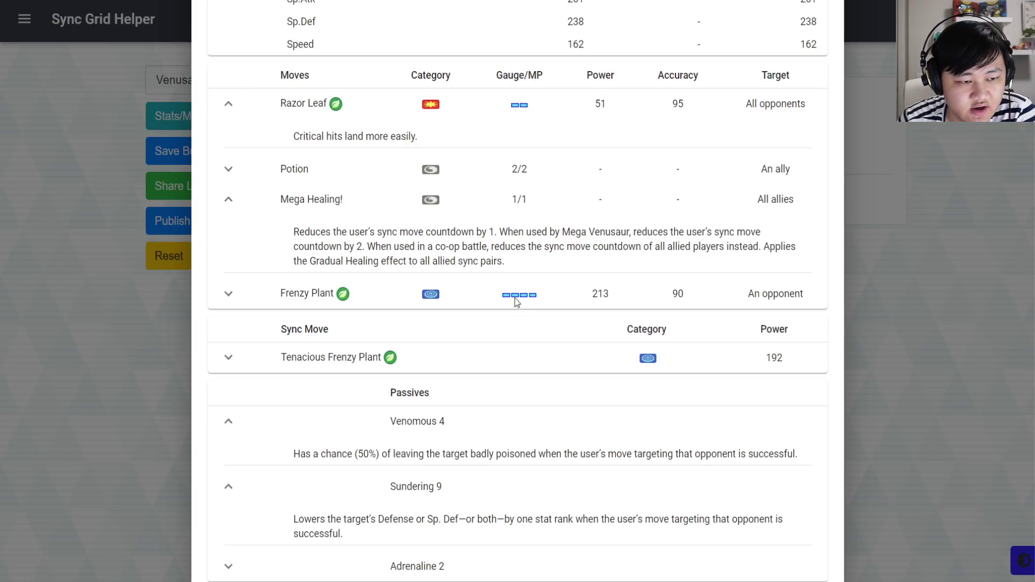
# Expand the Frenzy Plant move and the Adrenaline 2 passive to read their descriptions
pyautogui.click(234, 299)
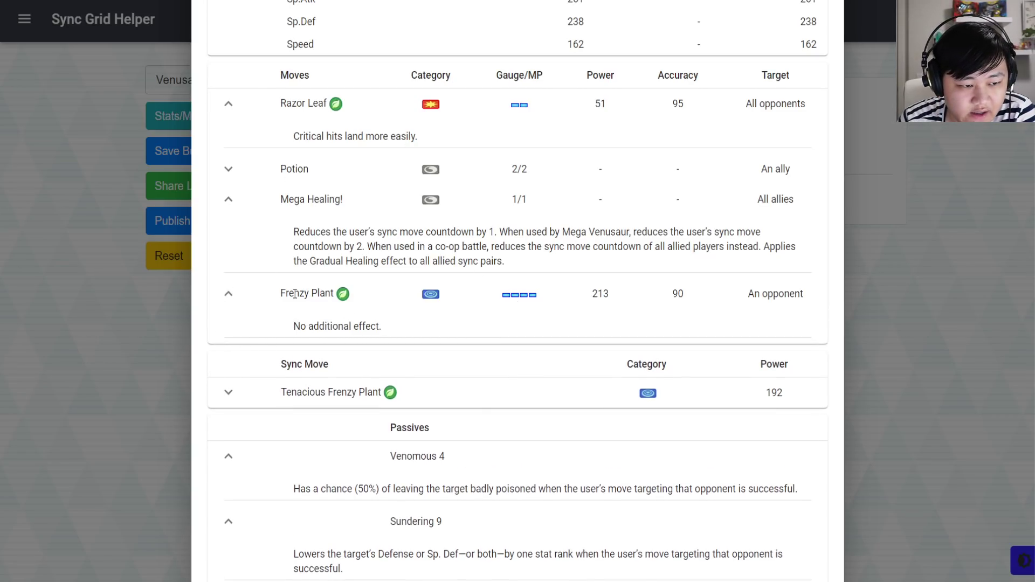
pyautogui.moveTo(274, 293); pyautogui.dragTo(435, 321)
pyautogui.click(432, 326)
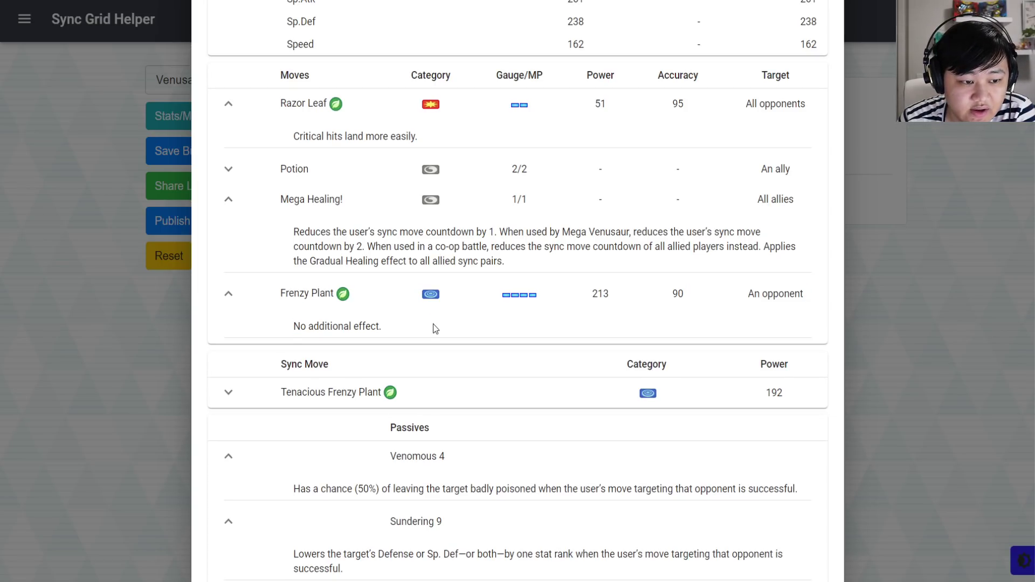
pyautogui.scroll(-1, 432, 328)
pyautogui.click(227, 530)
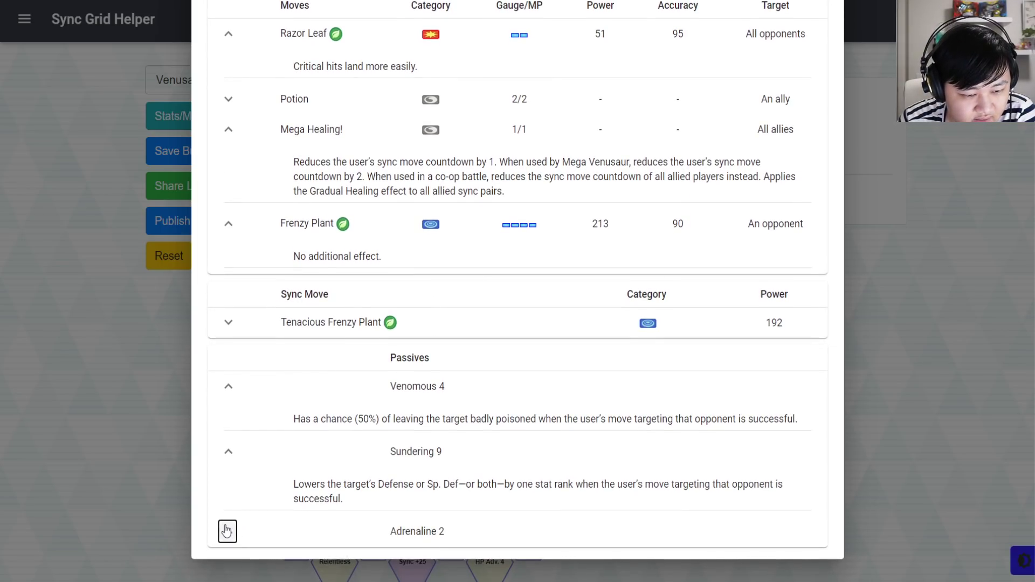
pyautogui.scroll(-1, 289, 546)
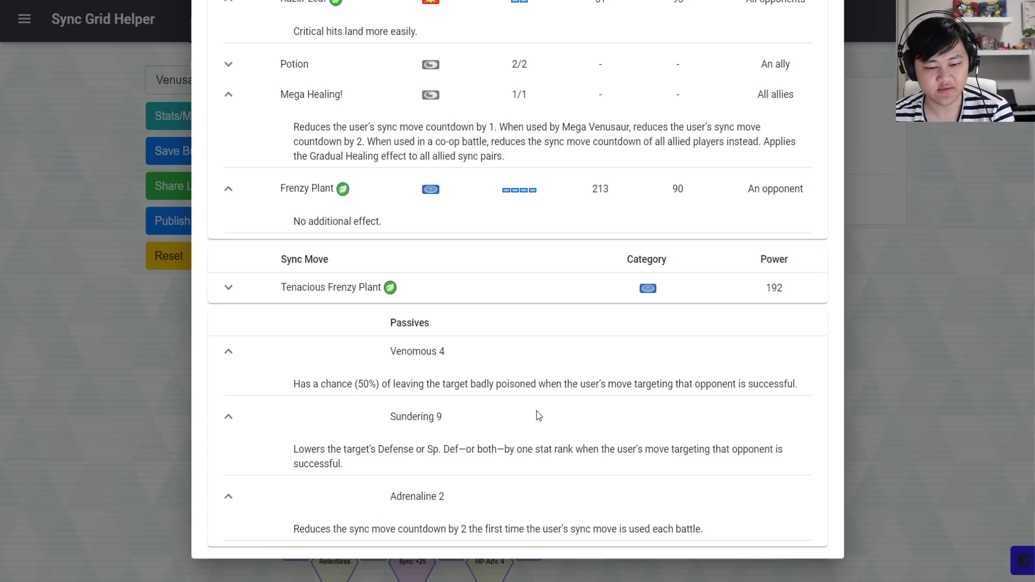
# Switch the details to Venusaur's Mega form, highlight its Sp.Atk and Speed totals, and close the details
pyautogui.scroll(3, 555, 345)
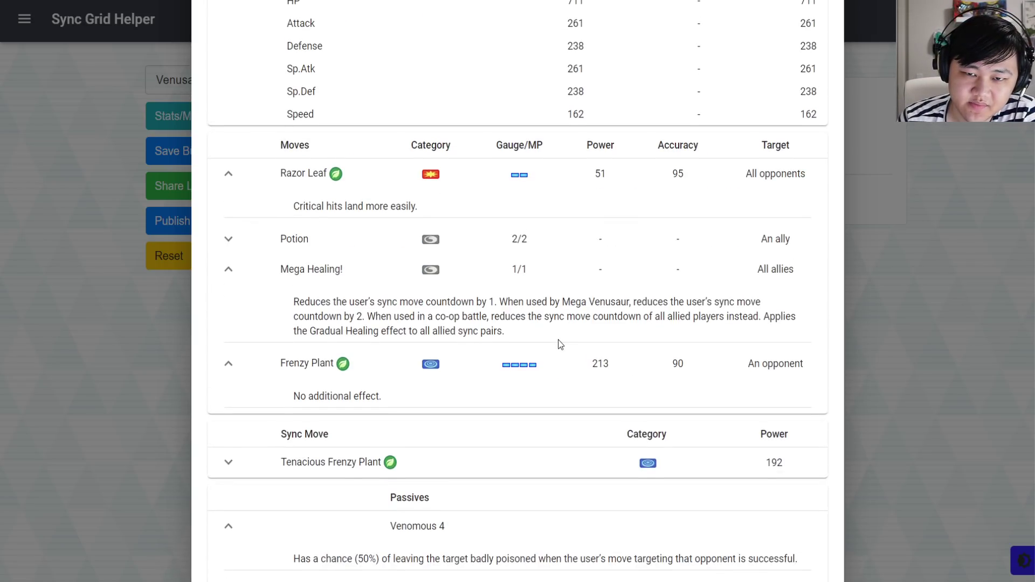
pyautogui.scroll(3, 550, 340)
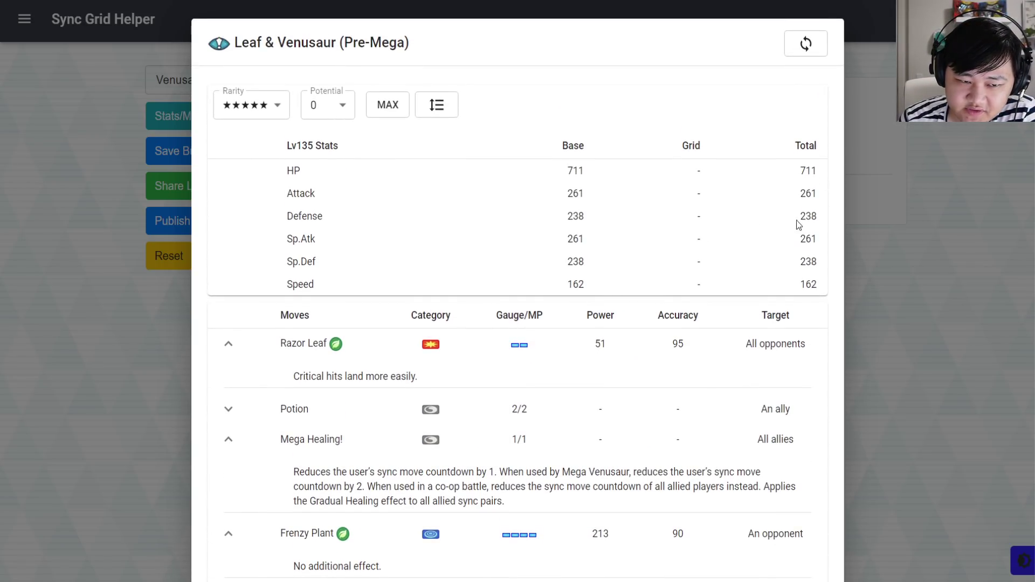
pyautogui.click(805, 43)
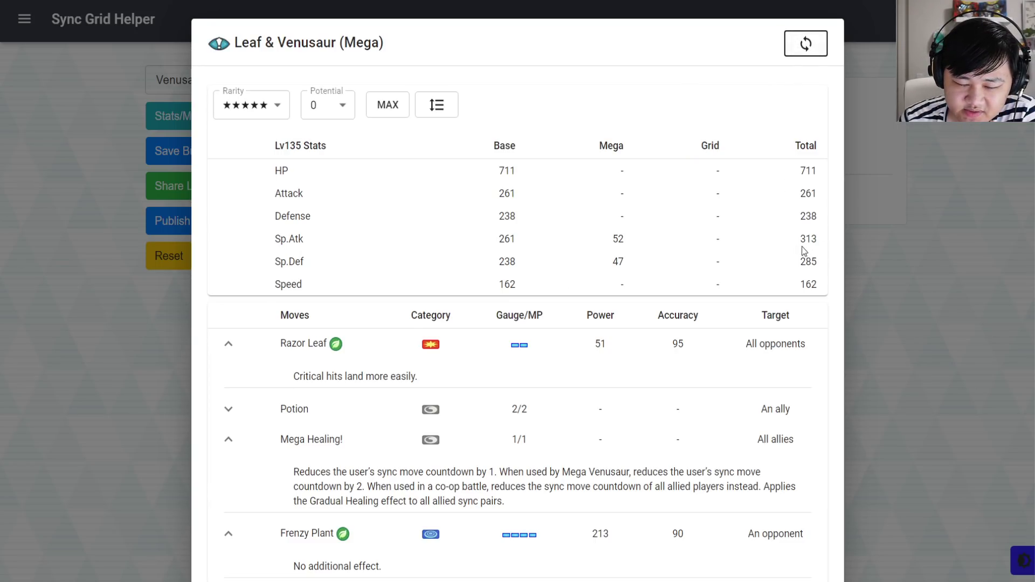
pyautogui.moveTo(796, 243); pyautogui.dragTo(829, 246)
pyautogui.click(830, 244)
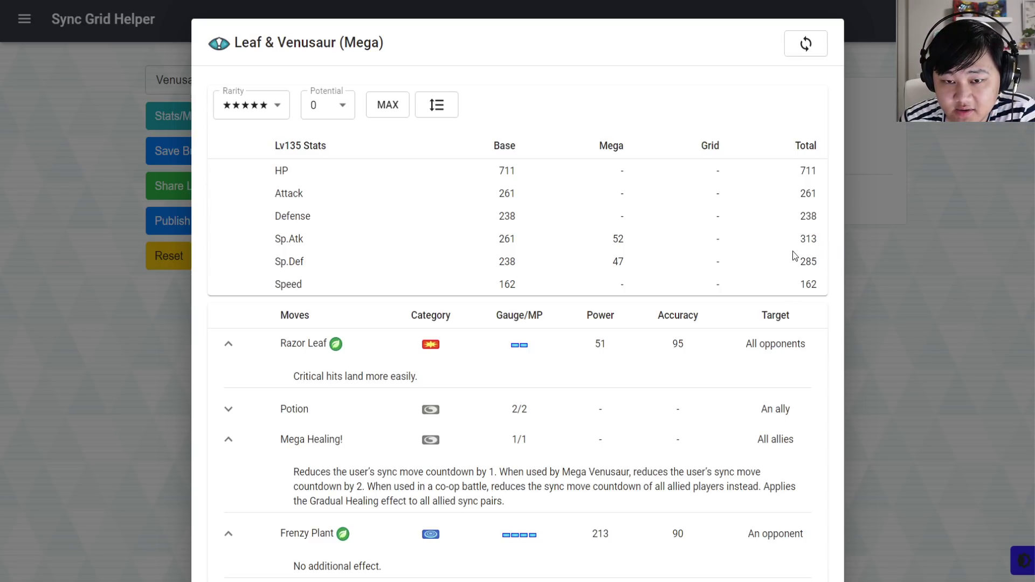
pyautogui.moveTo(803, 241); pyautogui.dragTo(818, 241)
pyautogui.click(820, 243)
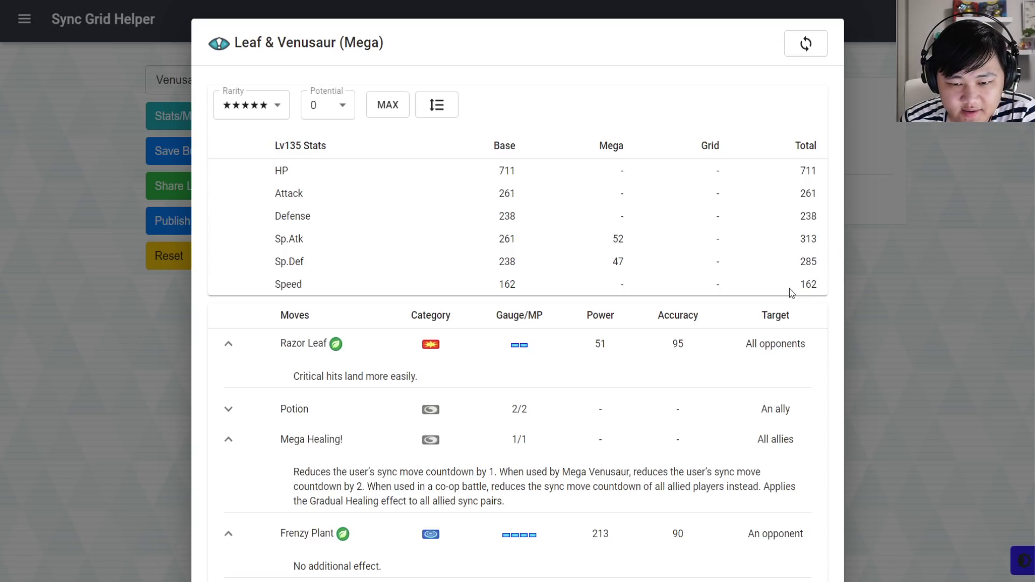
pyautogui.moveTo(787, 291); pyautogui.dragTo(858, 275)
pyautogui.click(859, 275)
# Reopen Venusaur's details in Mega form, highlight the Sp.Def, Defense and HP totals, and close the details
pyautogui.click(186, 121)
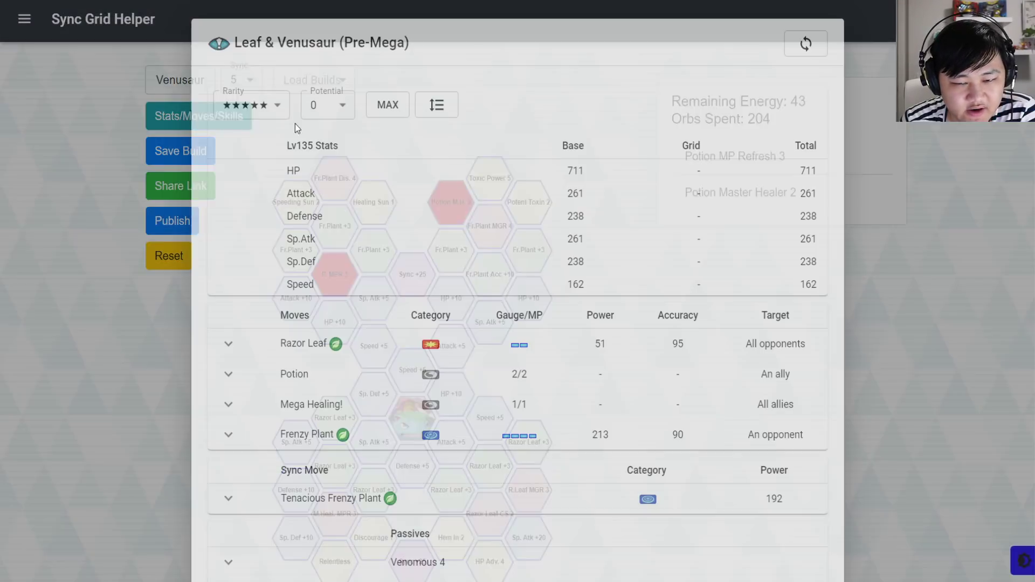
pyautogui.click(817, 47)
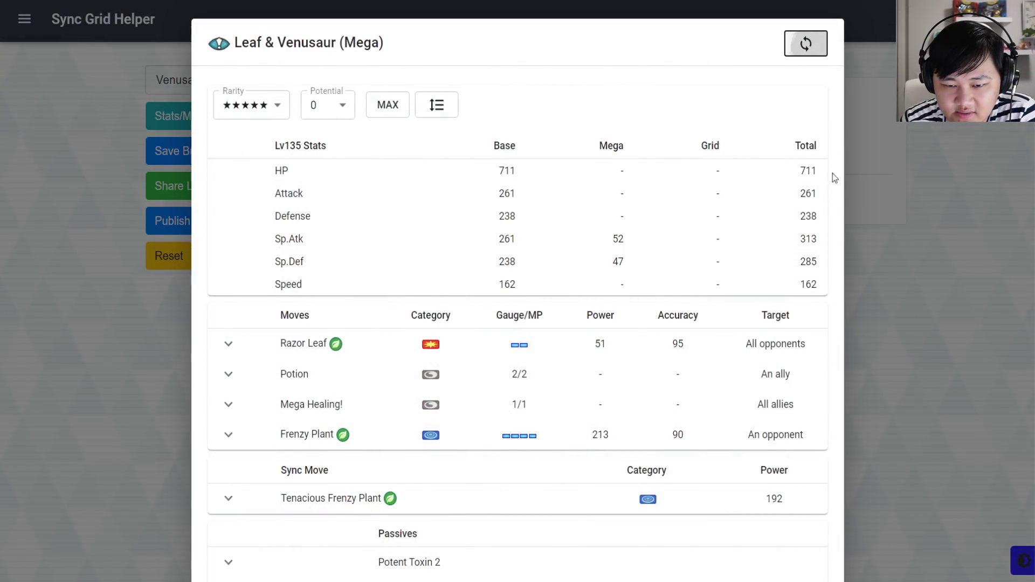
pyautogui.tripleClick(800, 270)
pyautogui.click(795, 212)
pyautogui.moveTo(794, 212); pyautogui.dragTo(819, 217)
pyautogui.click(820, 218)
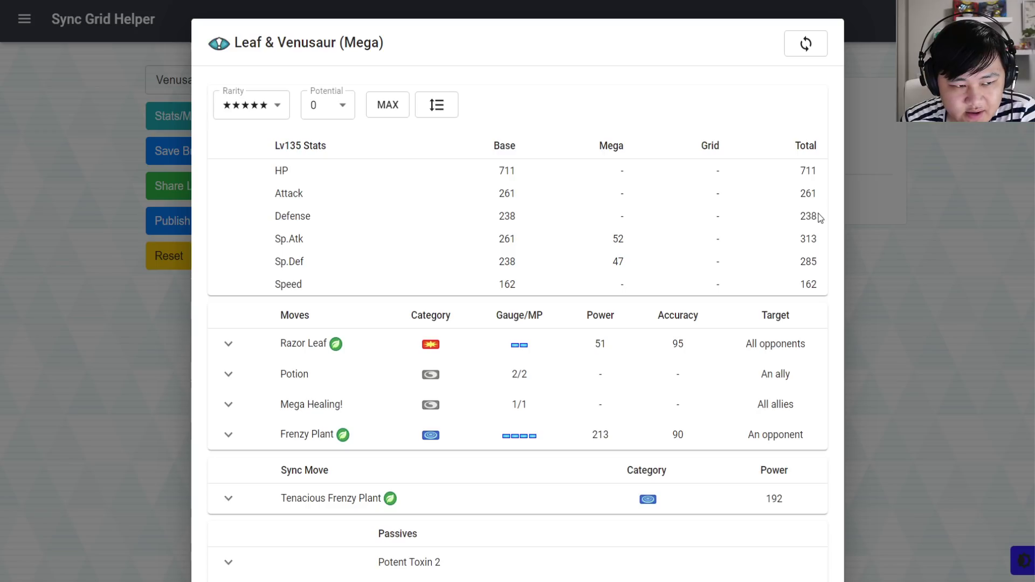
pyautogui.moveTo(799, 173); pyautogui.dragTo(837, 178)
pyautogui.click(836, 178)
pyautogui.click(901, 181)
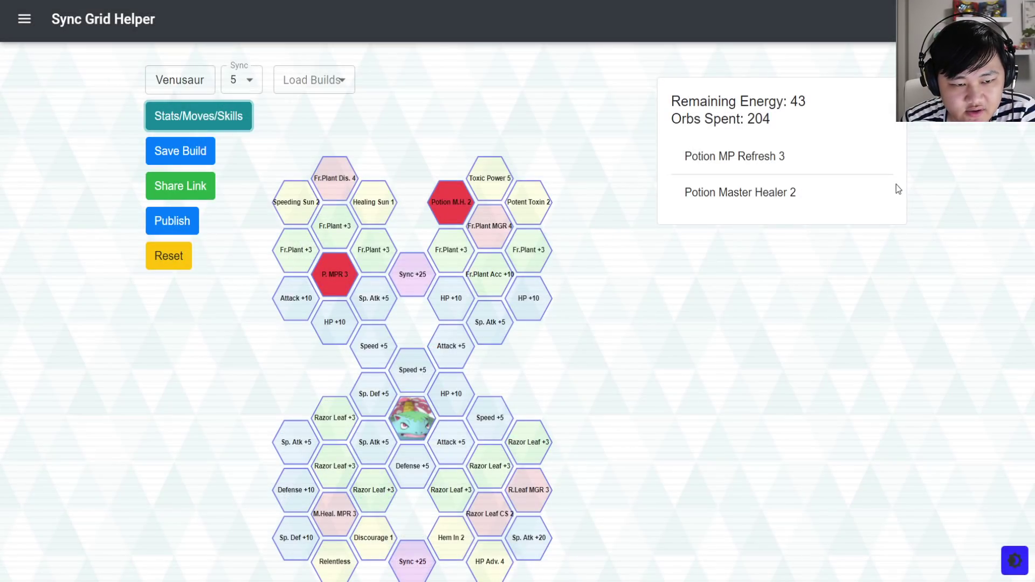
# Select the Toxic Power 5 and Potent Toxin 2 nodes on Venusaur's sync grid
pyautogui.scroll(-2, 550, 222)
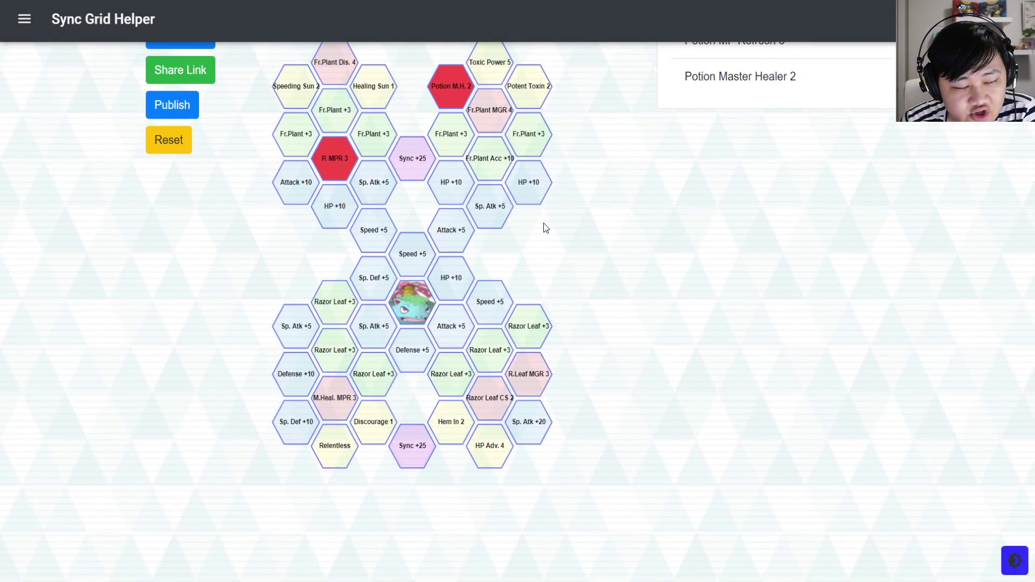
pyautogui.scroll(2, 539, 226)
pyautogui.scroll(-1, 525, 228)
pyautogui.click(490, 124)
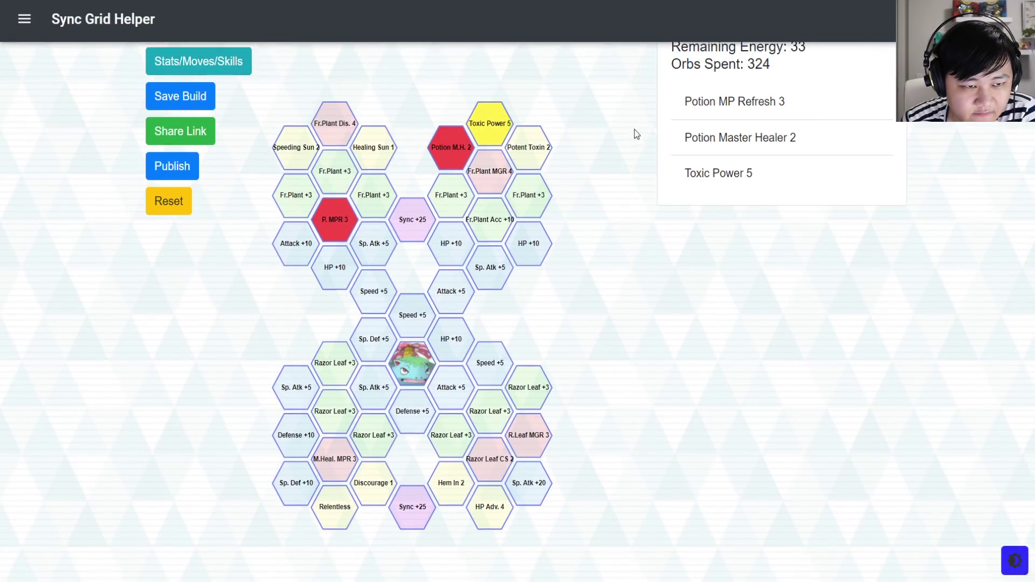
pyautogui.scroll(1, 496, 182)
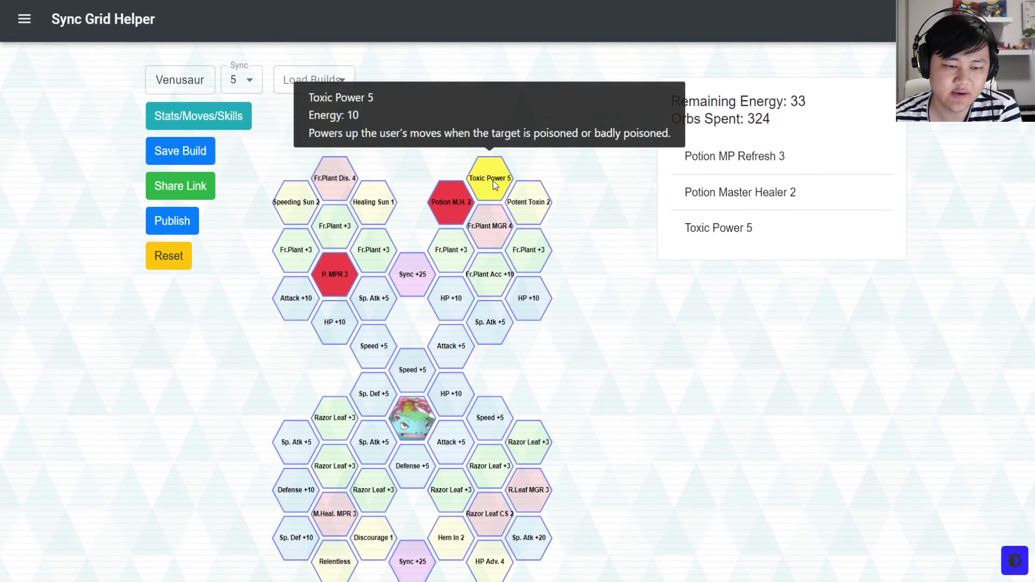
pyautogui.click(533, 210)
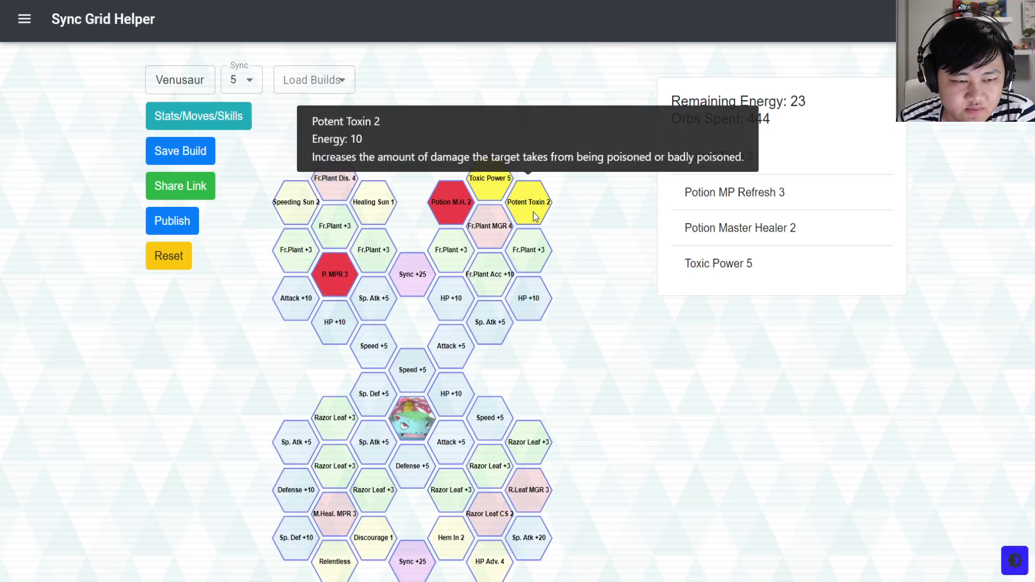
# Add the Speeding Sun 2, Healing Sun 1 and Frenzy Plant Discombobulate 4 nodes to the grid selection
pyautogui.click(287, 211)
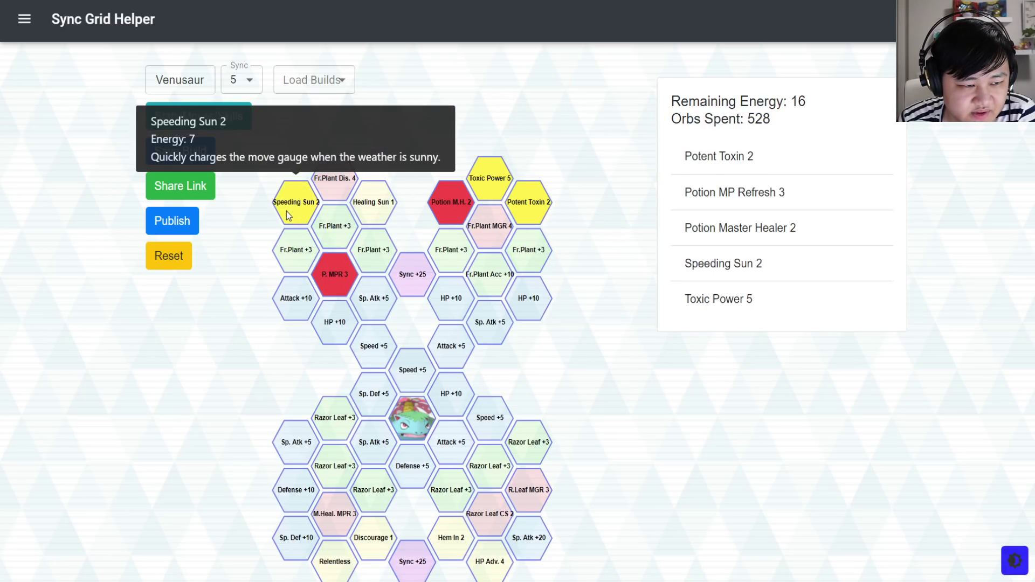
pyautogui.click(367, 212)
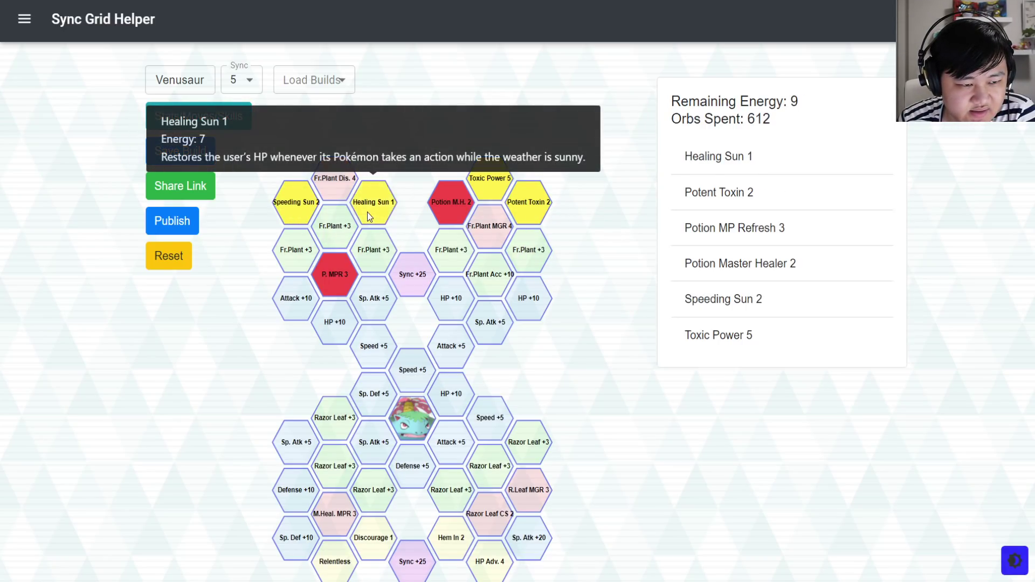
pyautogui.click(342, 178)
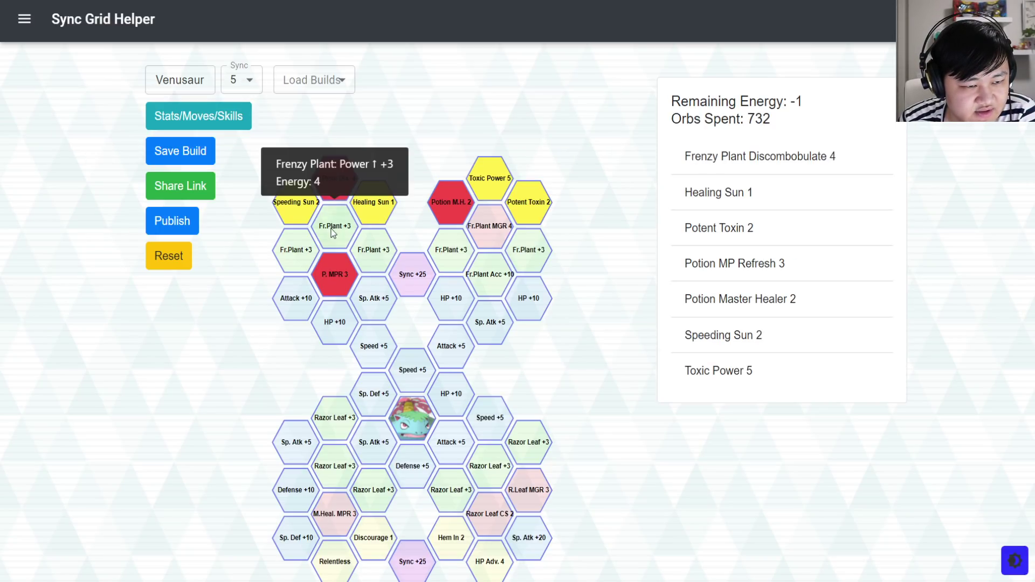
# Select the Relentless and HP Advantage 4 nodes in the lower part of the grid
pyautogui.scroll(-2, 320, 179)
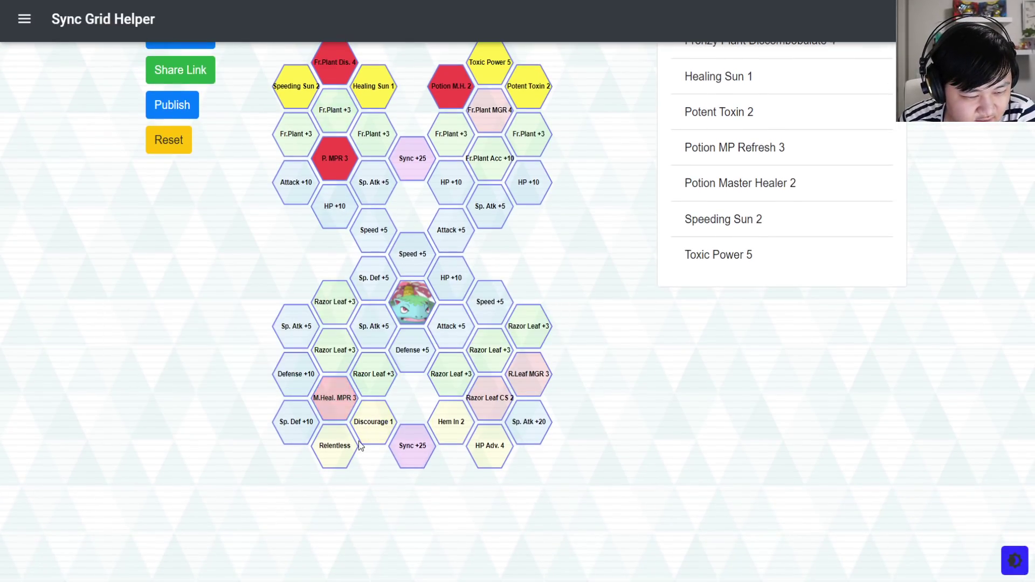
pyautogui.click(339, 447)
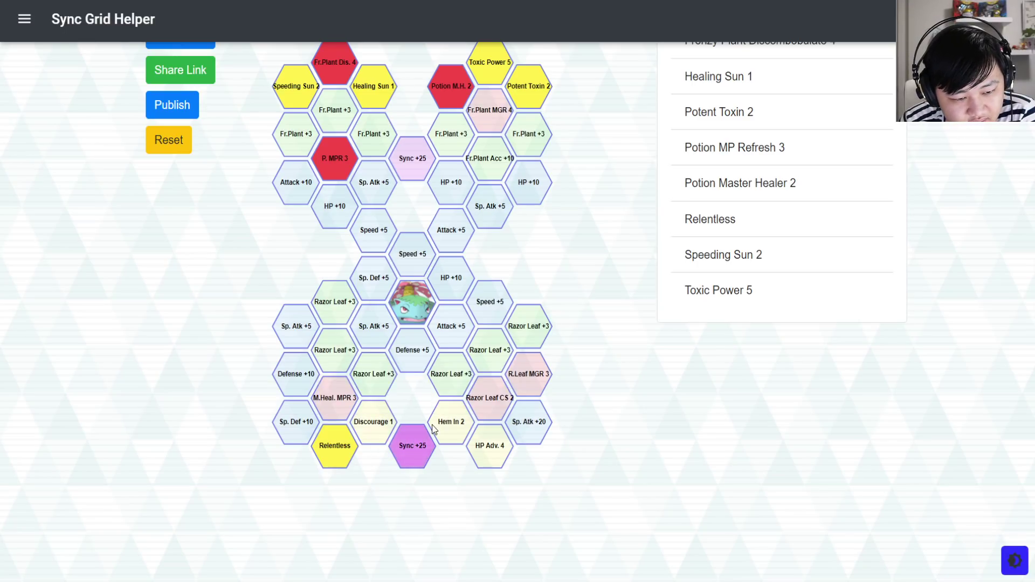
pyautogui.click(504, 459)
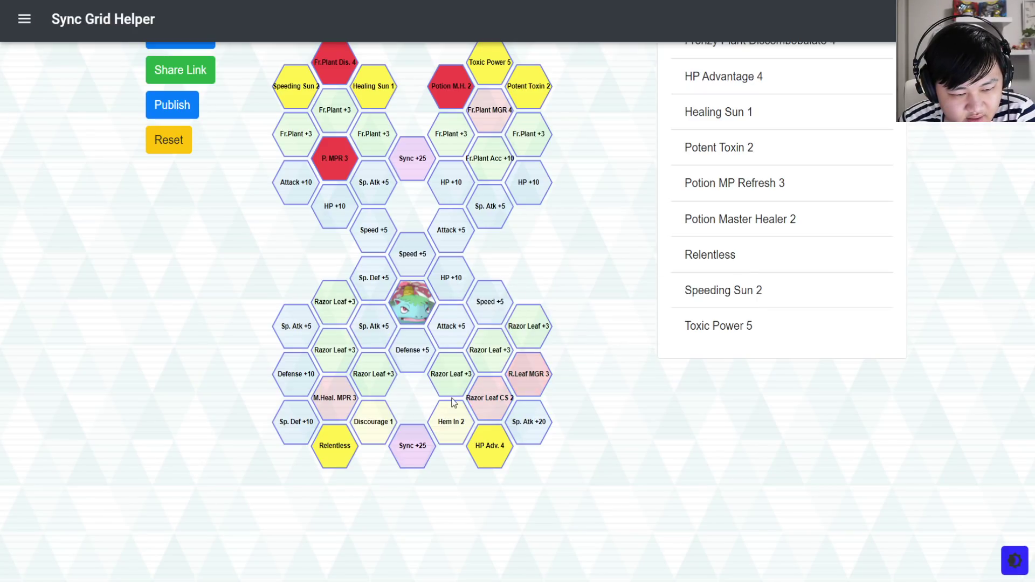
# Open Venusaur's stats and moves details briefly and return to the sync grid
pyautogui.scroll(2, 429, 293)
pyautogui.scroll(-1, 261, 173)
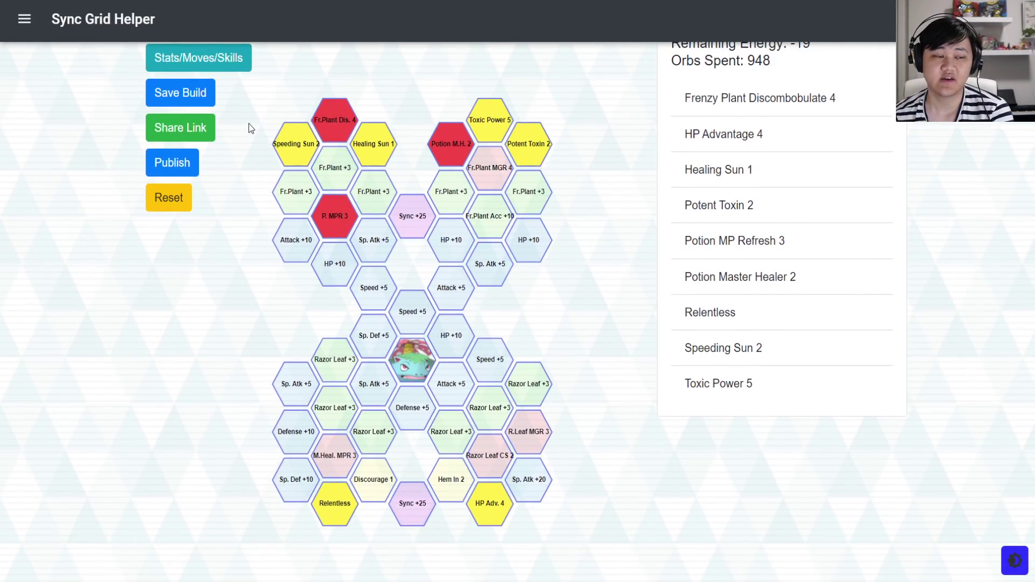
pyautogui.click(238, 59)
pyautogui.click(157, 173)
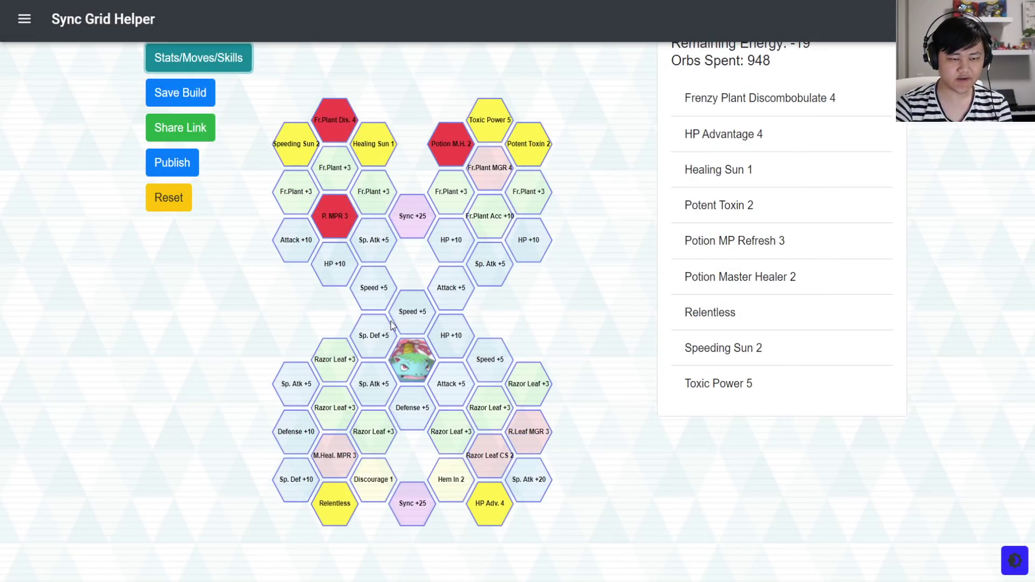